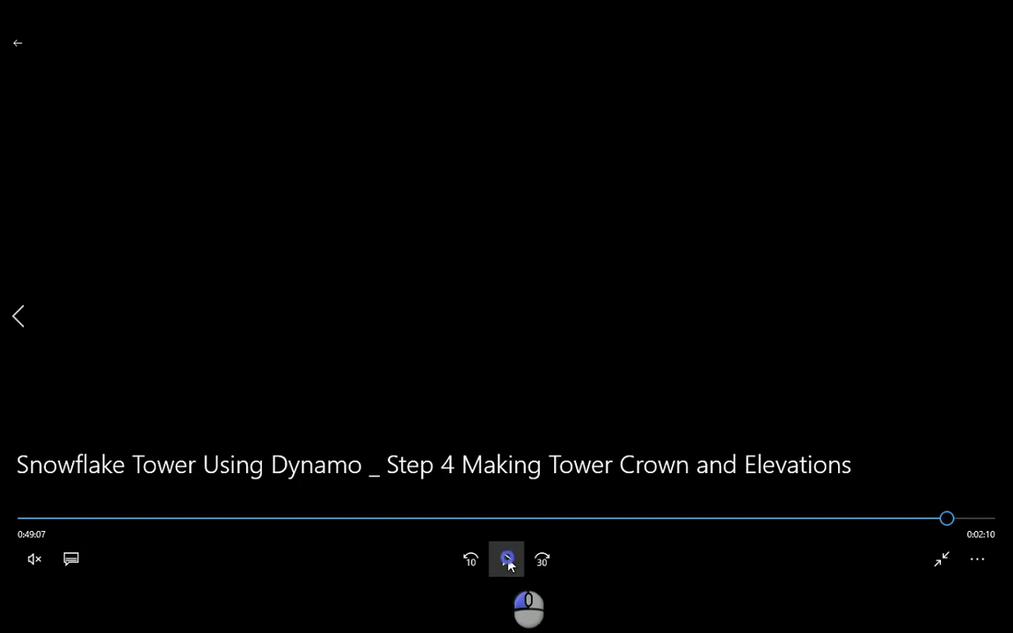
# Play a short stretch of the Step 4 tower crown video and pause it.
pyautogui.click(507, 561)
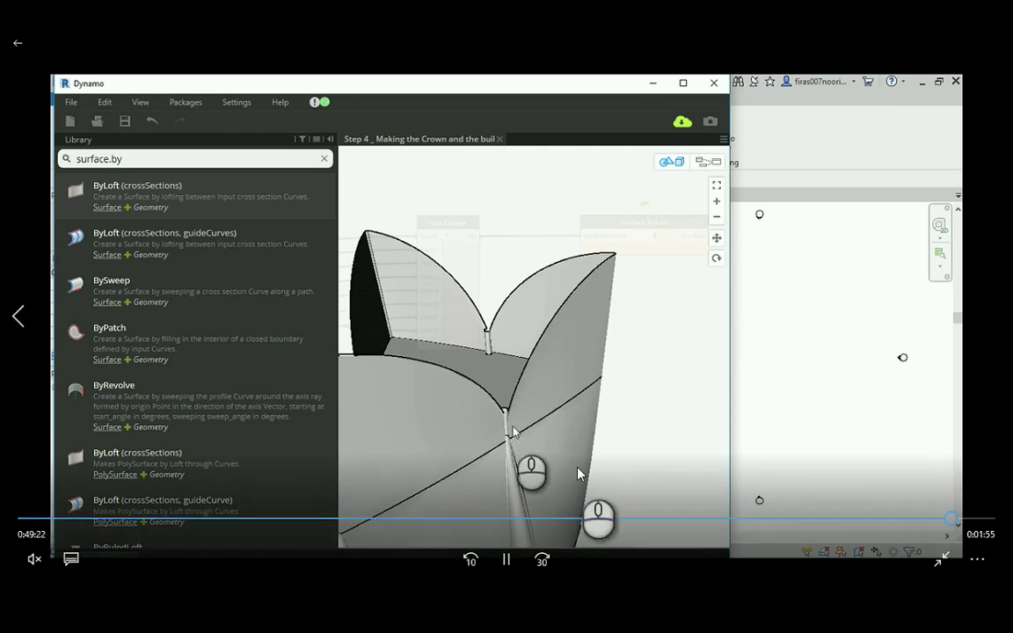
pyautogui.click(507, 560)
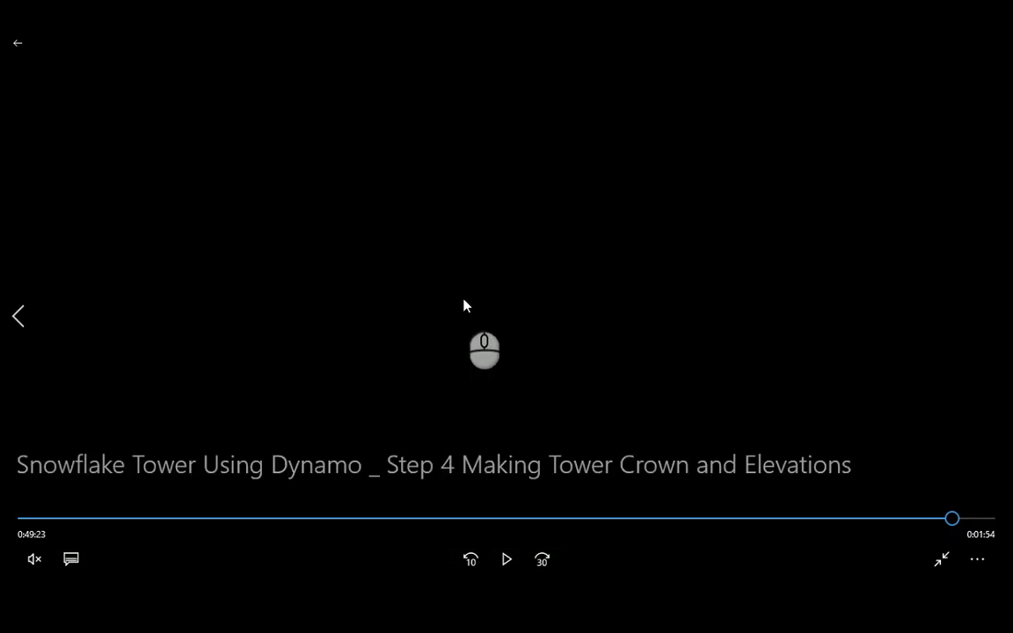
# Switch to the Step 5 horizontal slices graph in Dynamo and bring the Form to Slab node into close view in graph navigation mode.
pyautogui.hotkey('alt', 'Tab')
pyautogui.hotkey('alt', 'Tab')
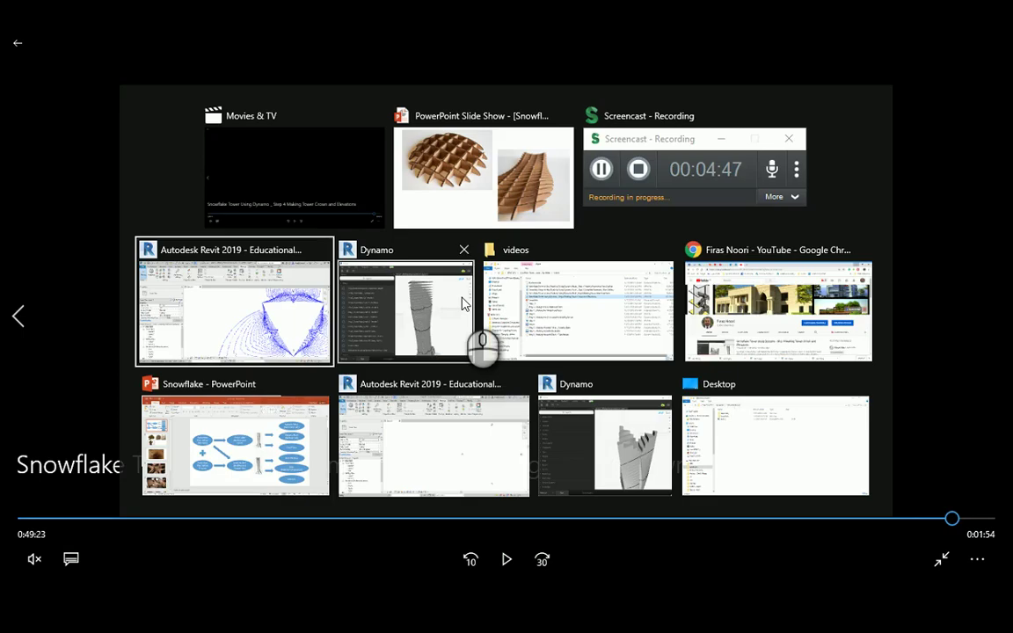
pyautogui.moveTo(455, 292); pyautogui.dragTo(523, 243, button='middle')
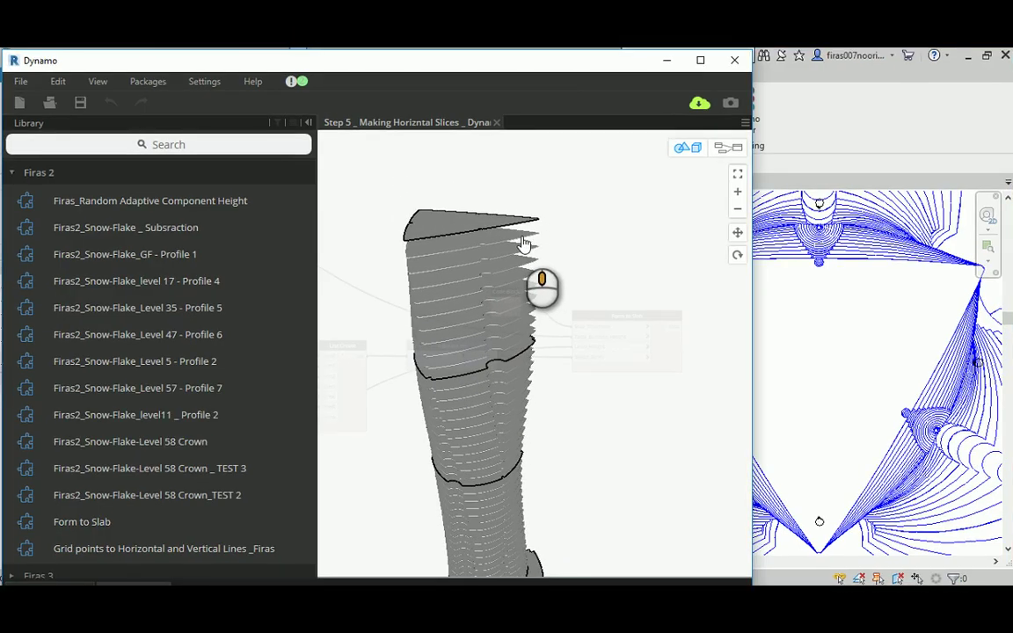
pyautogui.click(729, 151)
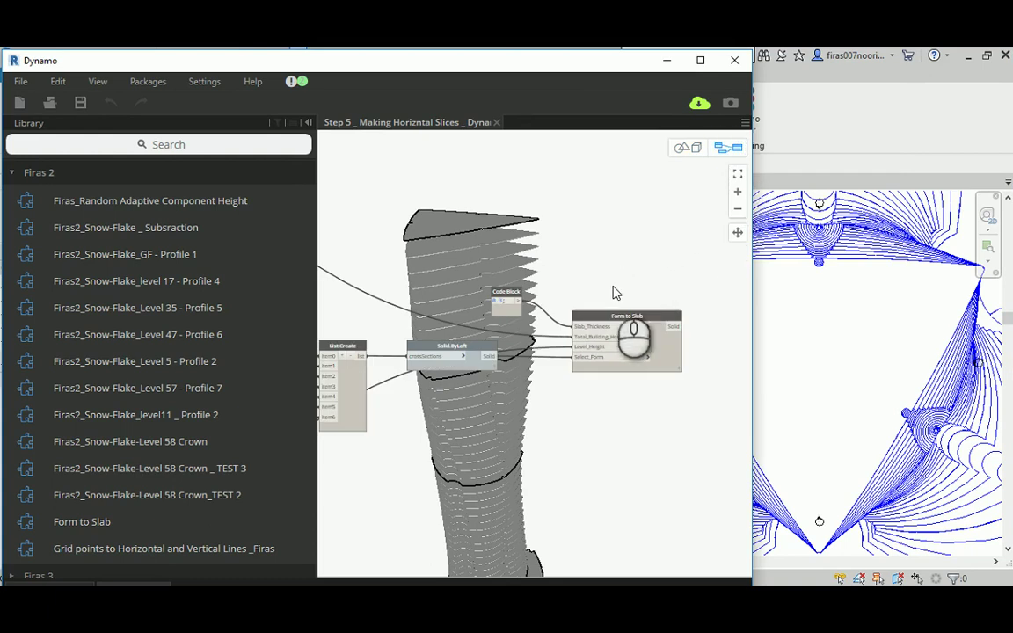
pyautogui.scroll(3, 613, 296)
pyautogui.scroll(1, 613, 298)
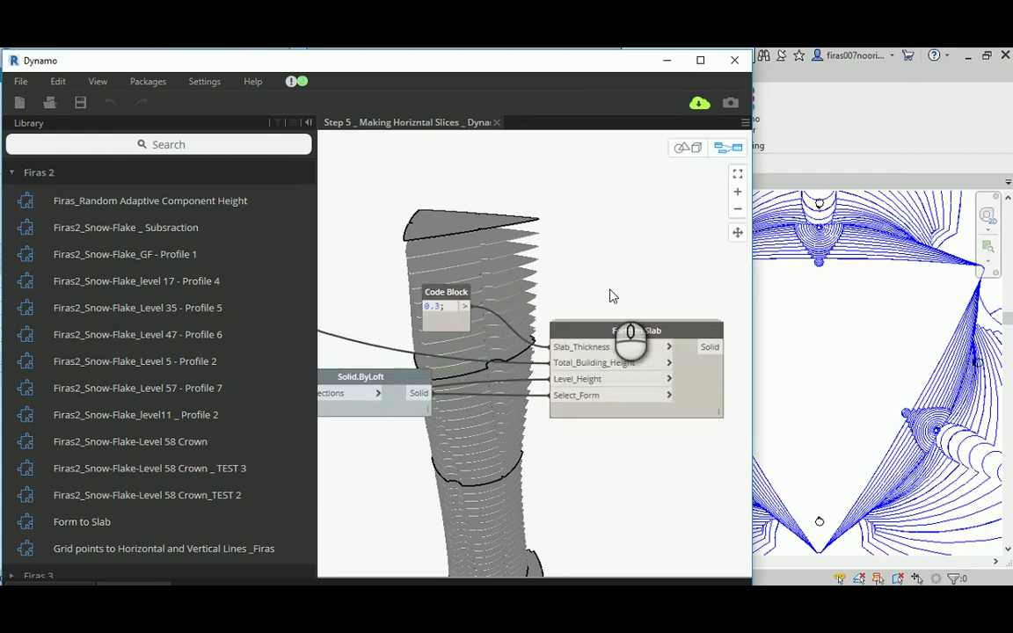
pyautogui.scroll(3, 572, 264)
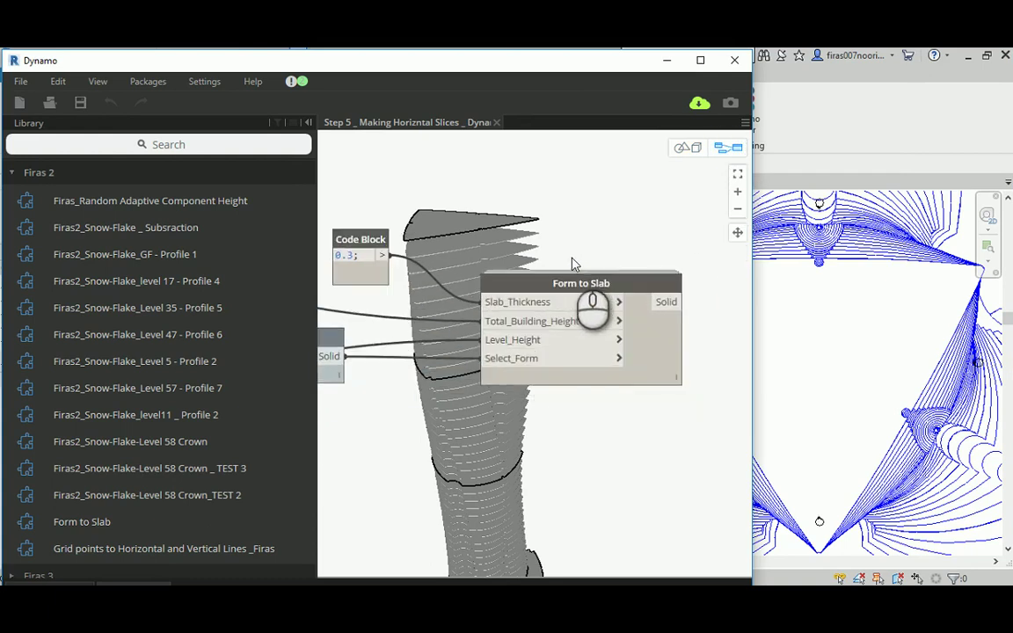
pyautogui.scroll(-3, 567, 319)
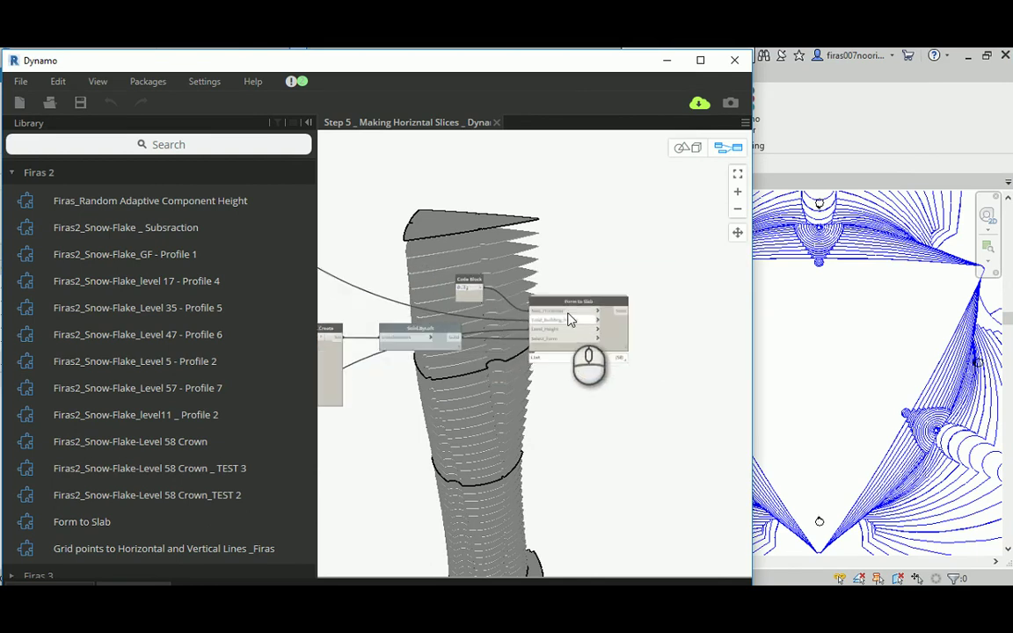
pyautogui.scroll(5, 567, 319)
pyautogui.scroll(3, 151, 228)
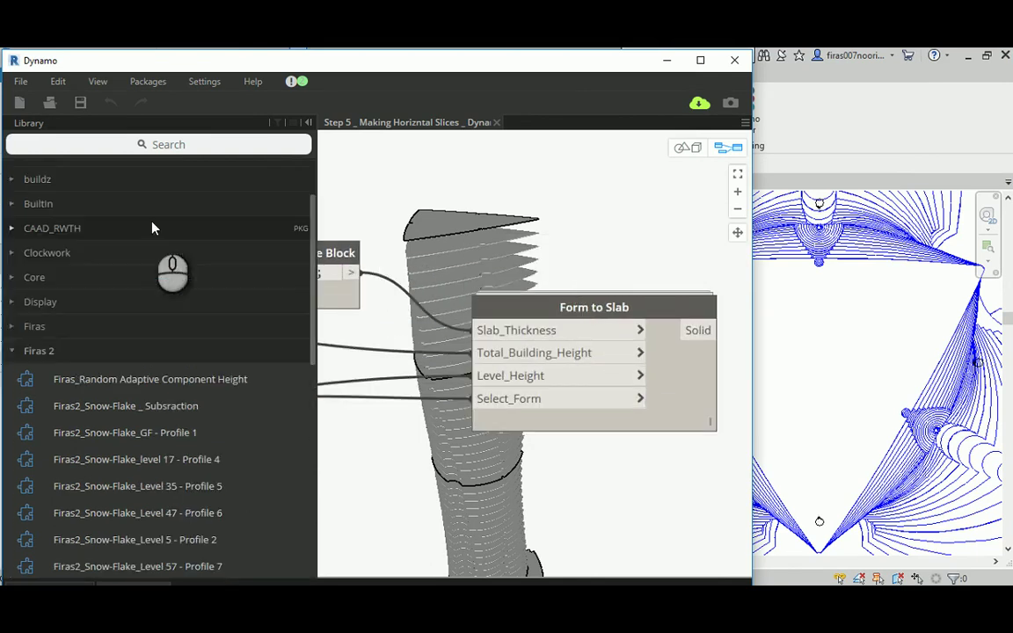
# Locate the Form to Slab custom node in the Firas 2 library category and read its description.
pyautogui.click(12, 351)
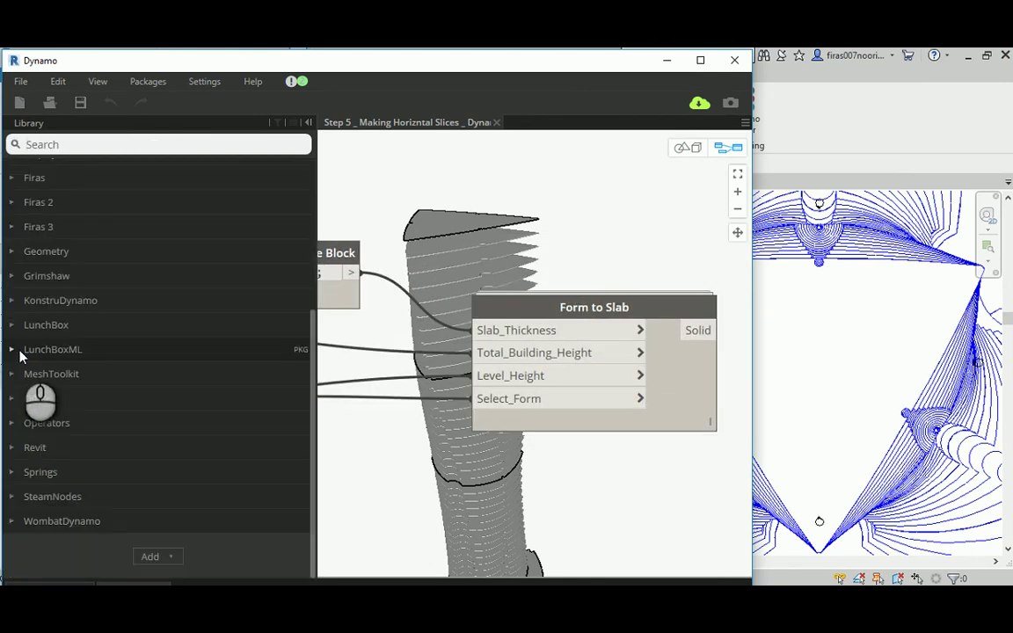
pyautogui.click(13, 203)
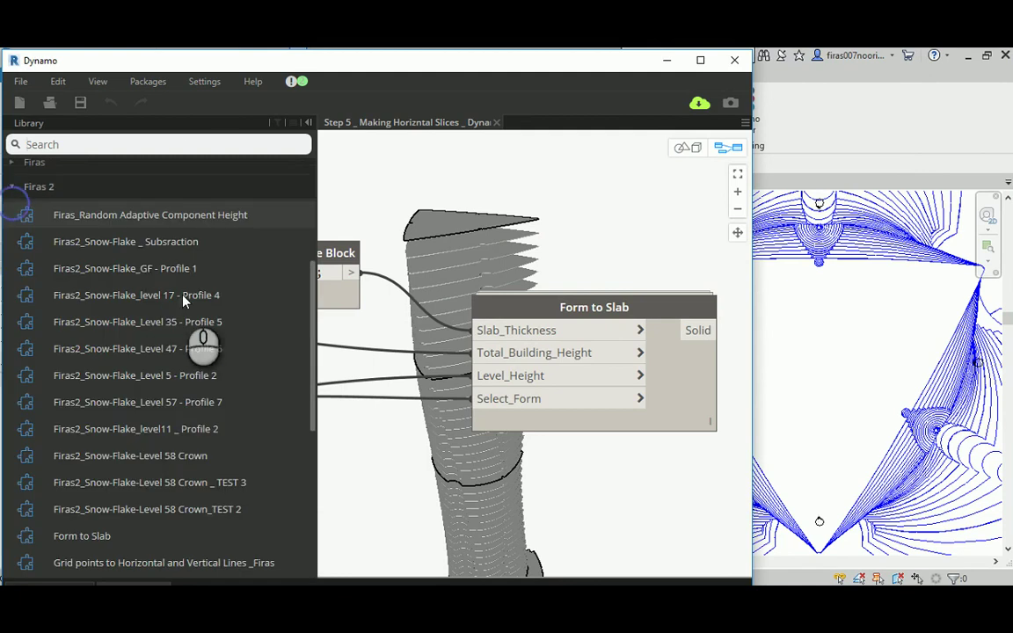
pyautogui.scroll(-2, 149, 413)
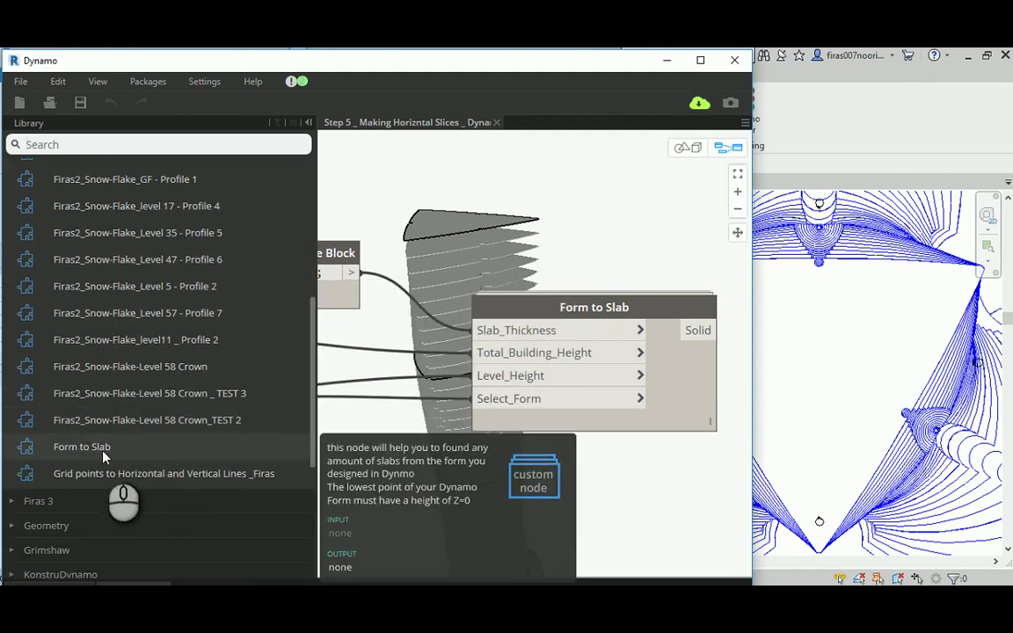
# Move the Form to Slab node slightly and examine its inputs together with the connected 0.3 code block.
pyautogui.moveTo(532, 211); pyautogui.dragTo(551, 217, button='middle')
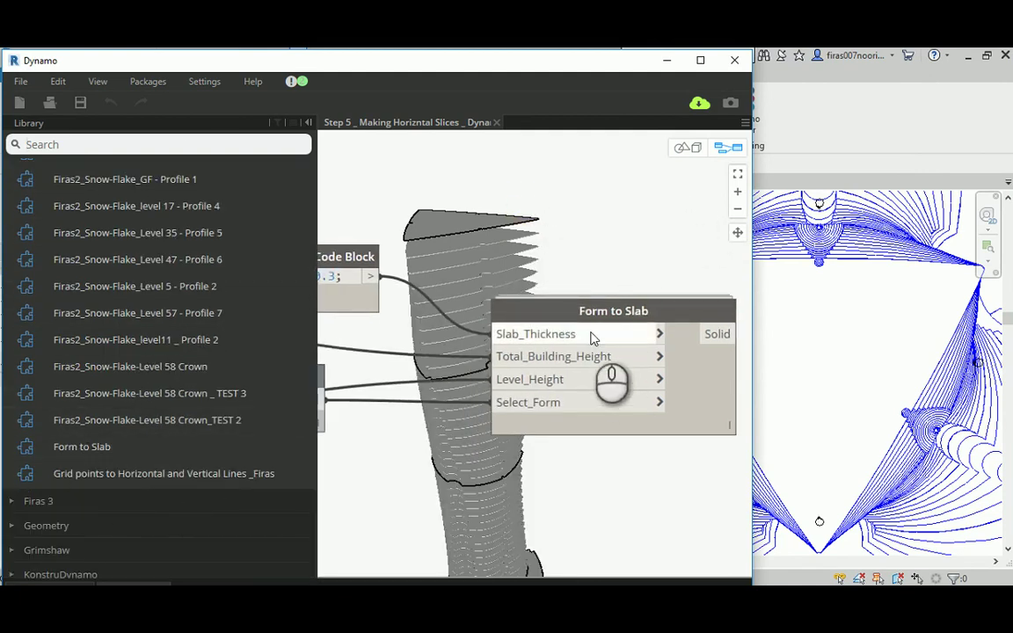
pyautogui.moveTo(611, 312); pyautogui.dragTo(602, 299)
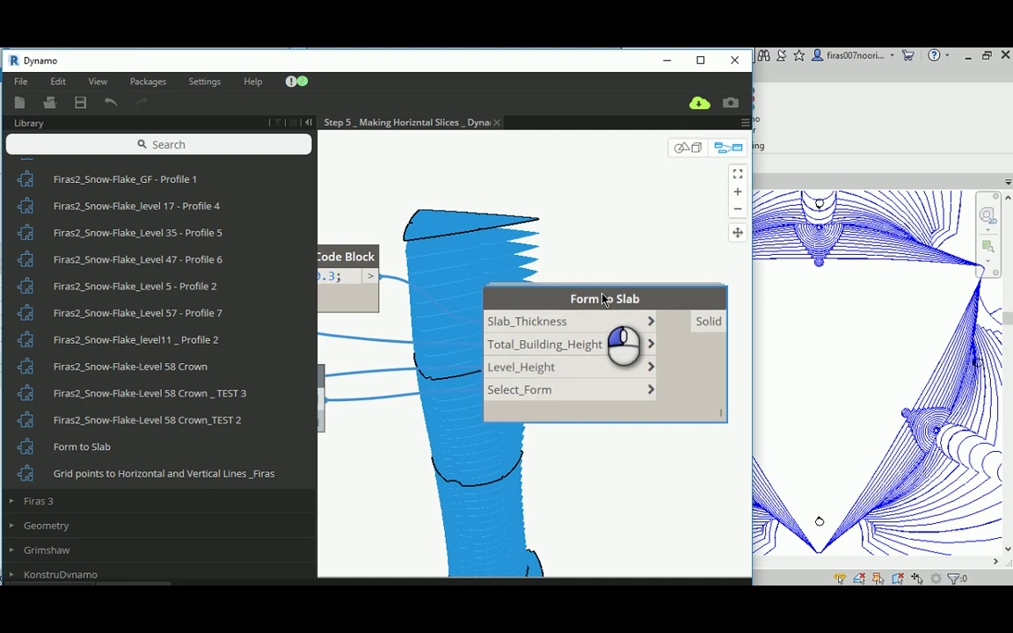
pyautogui.scroll(-2, 545, 279)
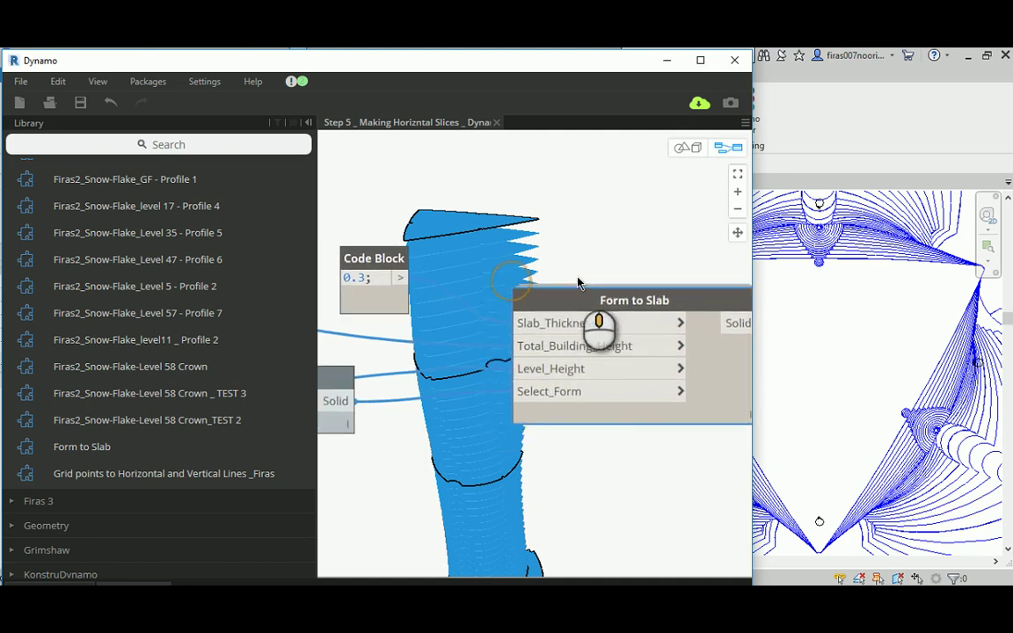
pyautogui.scroll(-1, 576, 268)
pyautogui.moveTo(576, 261); pyautogui.dragTo(614, 252, button='middle')
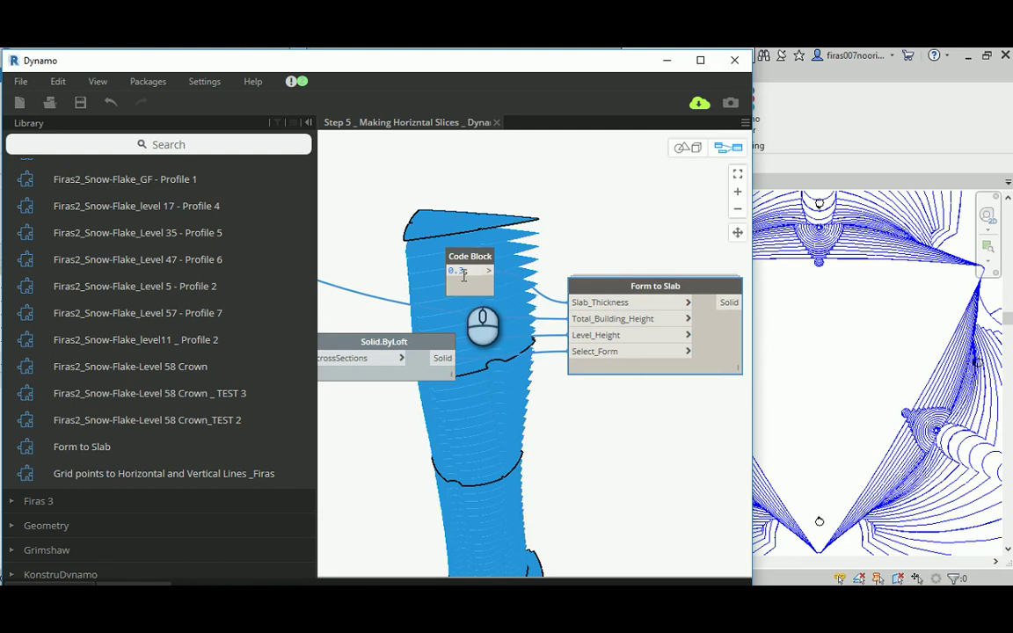
pyautogui.click(584, 327)
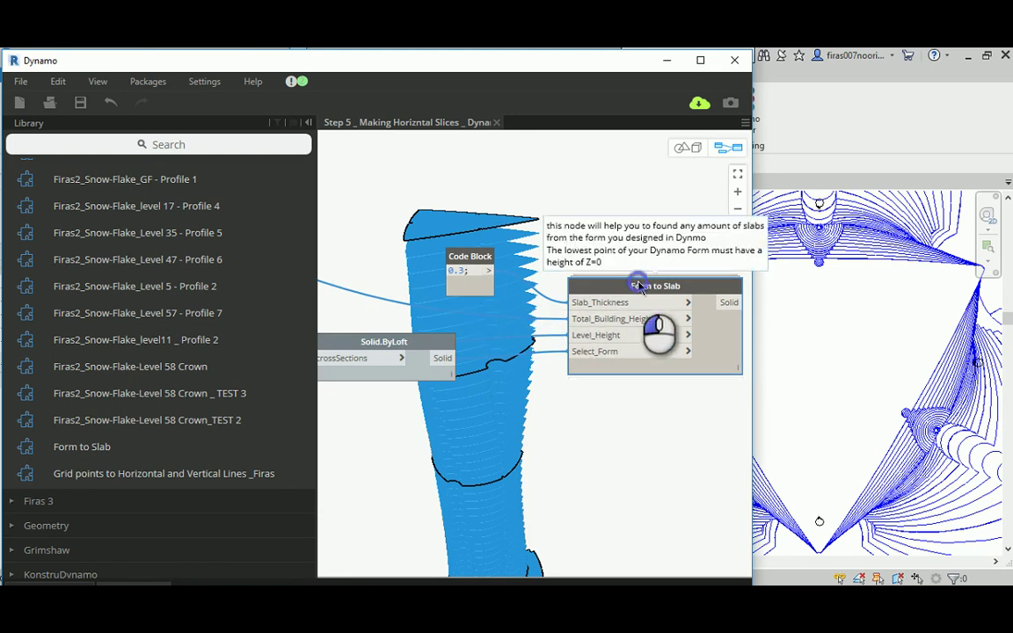
# Trace the Total_Building_Height input back to the a*b code block and examine its Floor Height and Floor Number sliders.
pyautogui.scroll(-1, 619, 306)
pyautogui.scroll(-4, 528, 255)
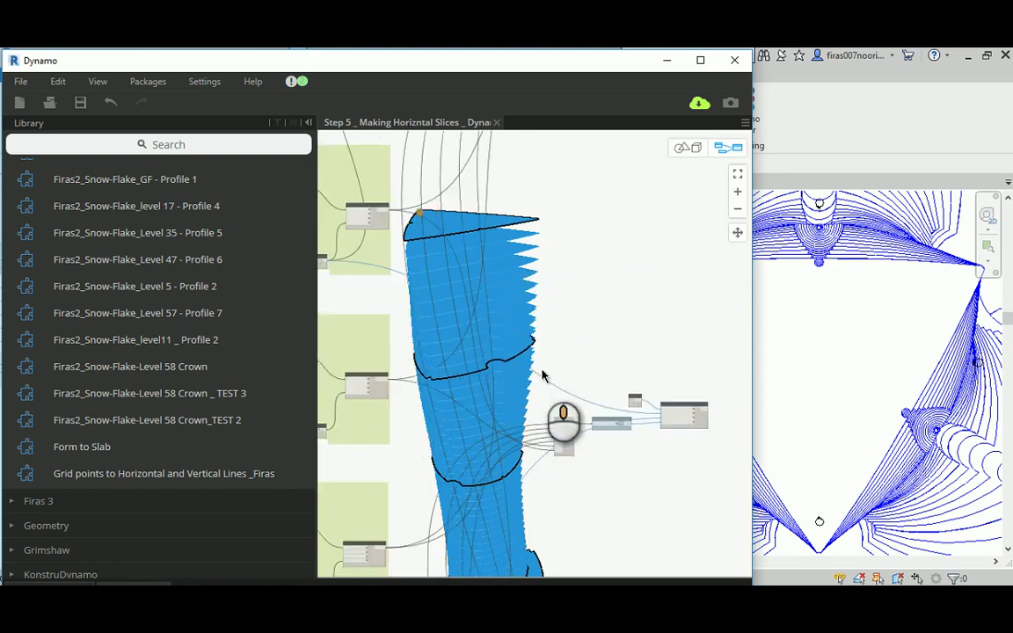
pyautogui.scroll(5, 466, 307)
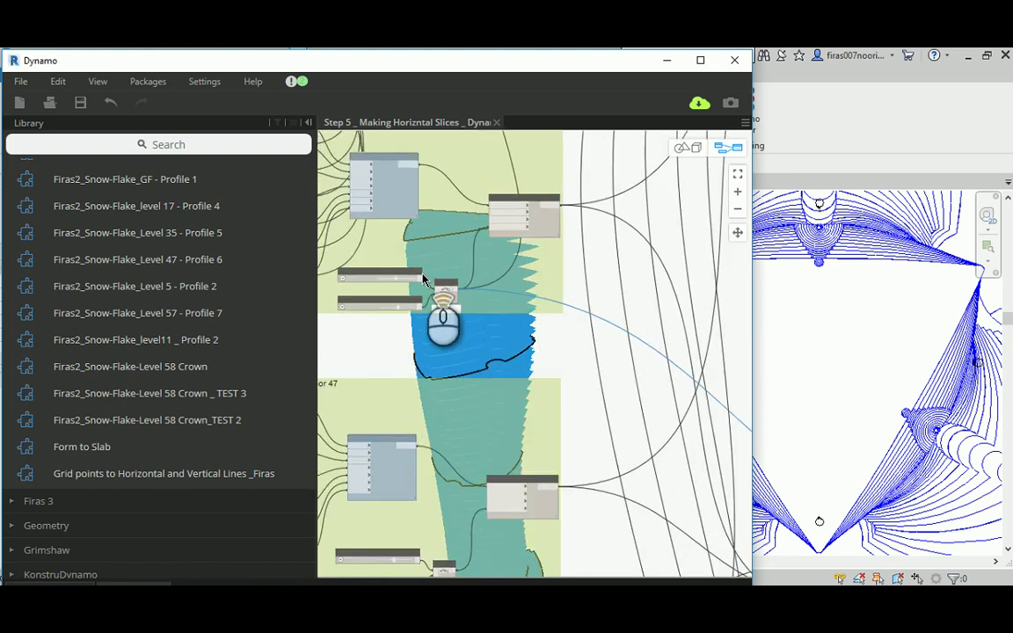
pyautogui.moveTo(422, 280); pyautogui.dragTo(498, 273, button='middle')
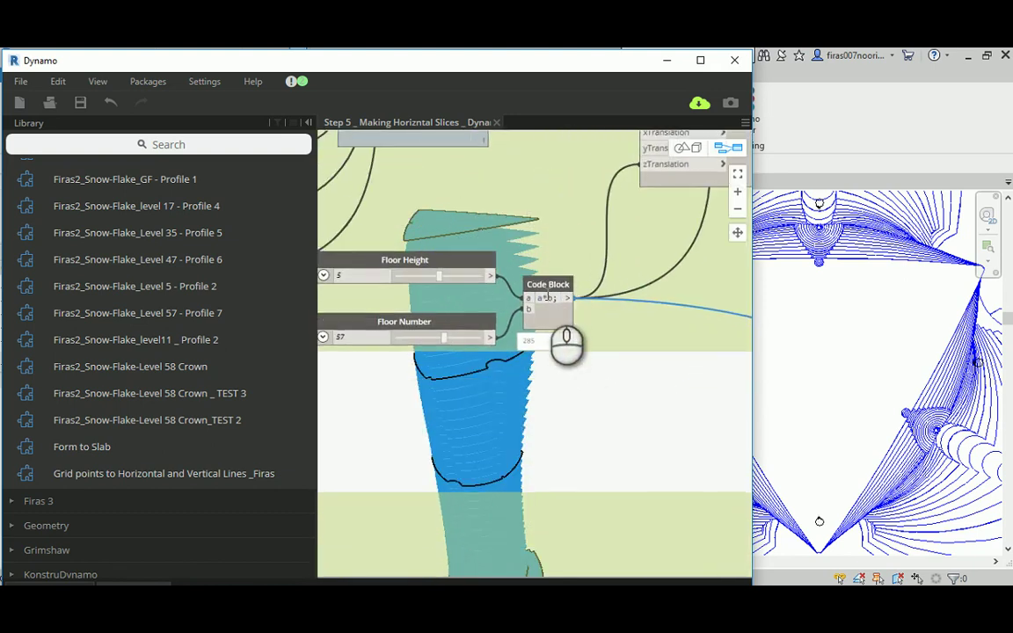
pyautogui.moveTo(392, 219); pyautogui.dragTo(445, 231, button='middle')
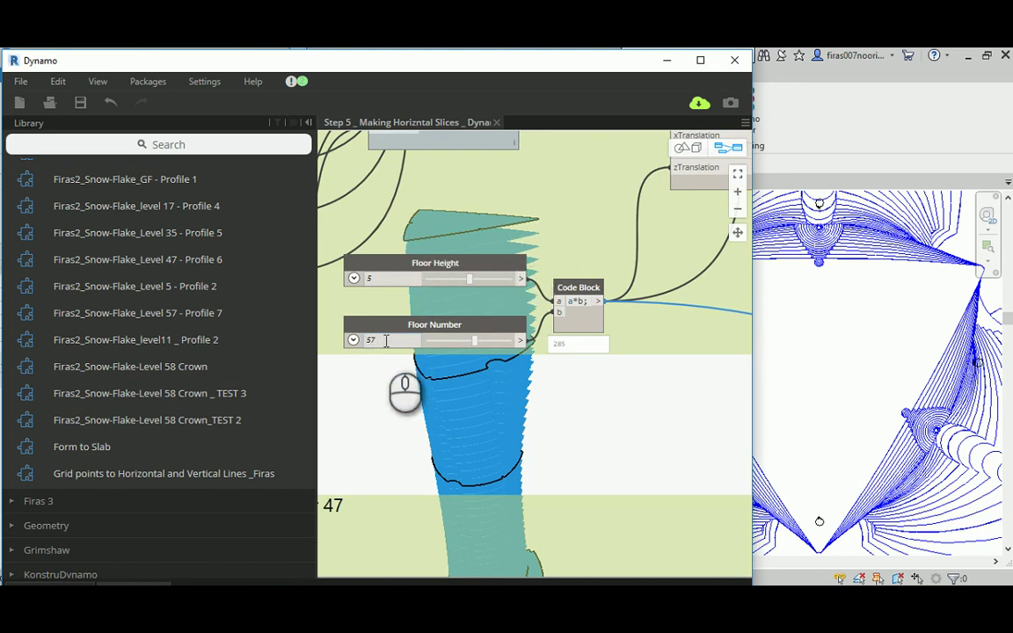
pyautogui.moveTo(557, 352)
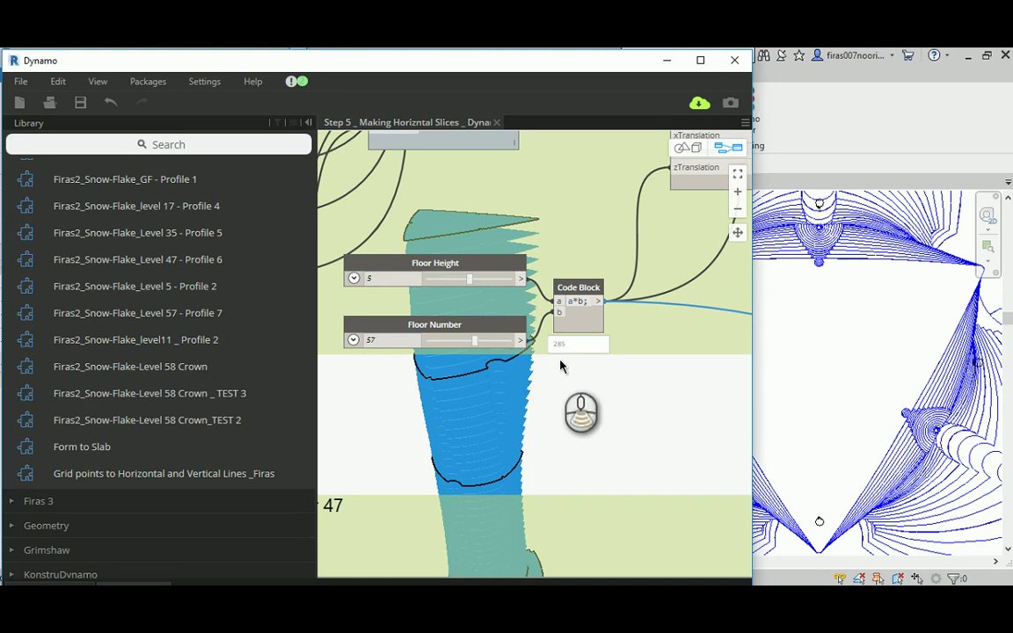
# Turn on the geometry preview of the Surface.ByLoft node fed by the eight-item List.Create node.
pyautogui.scroll(-3, 562, 362)
pyautogui.scroll(1, 639, 396)
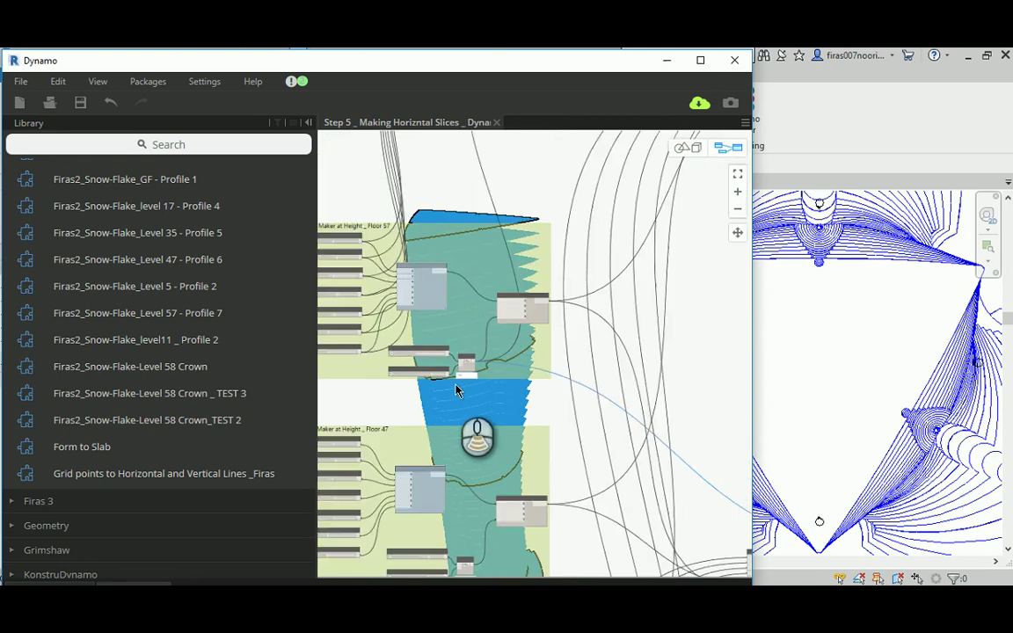
pyautogui.scroll(5, 455, 391)
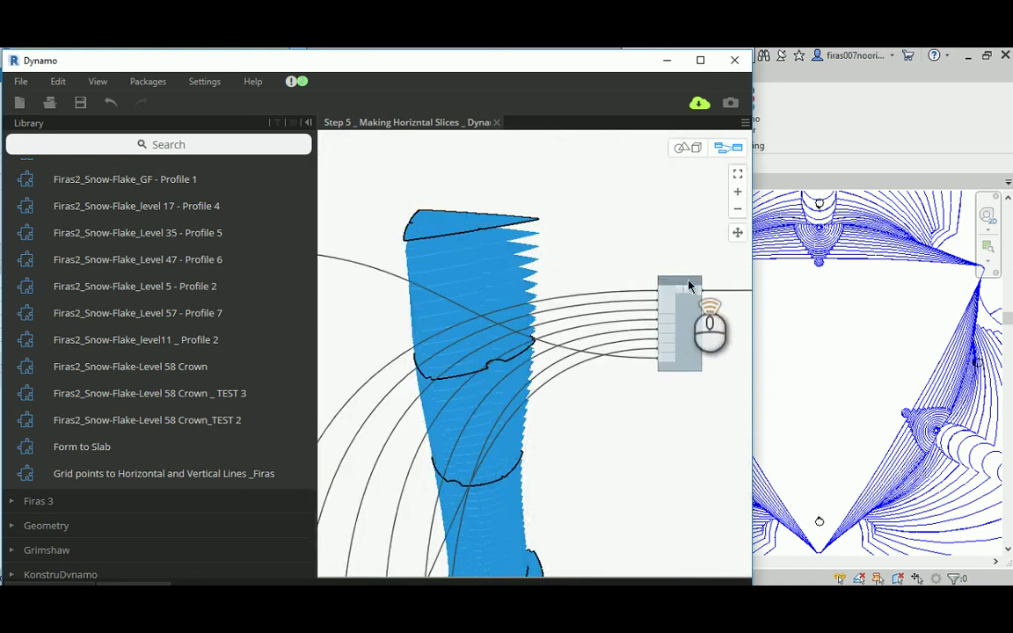
pyautogui.scroll(3, 689, 286)
pyautogui.moveTo(686, 272); pyautogui.dragTo(485, 264, button='middle')
pyautogui.click(687, 296)
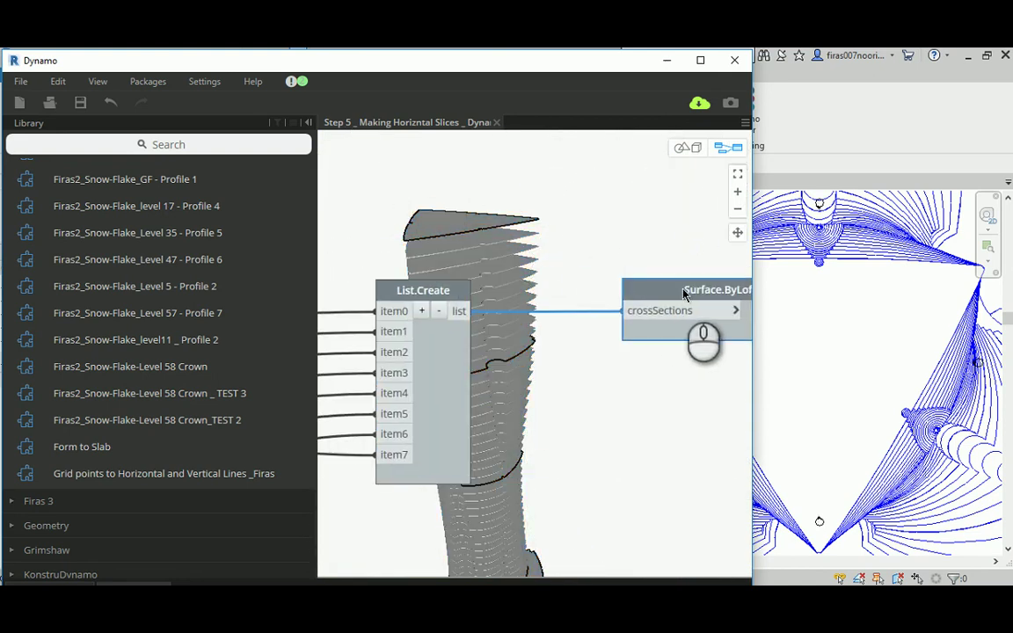
pyautogui.rightClick(684, 292)
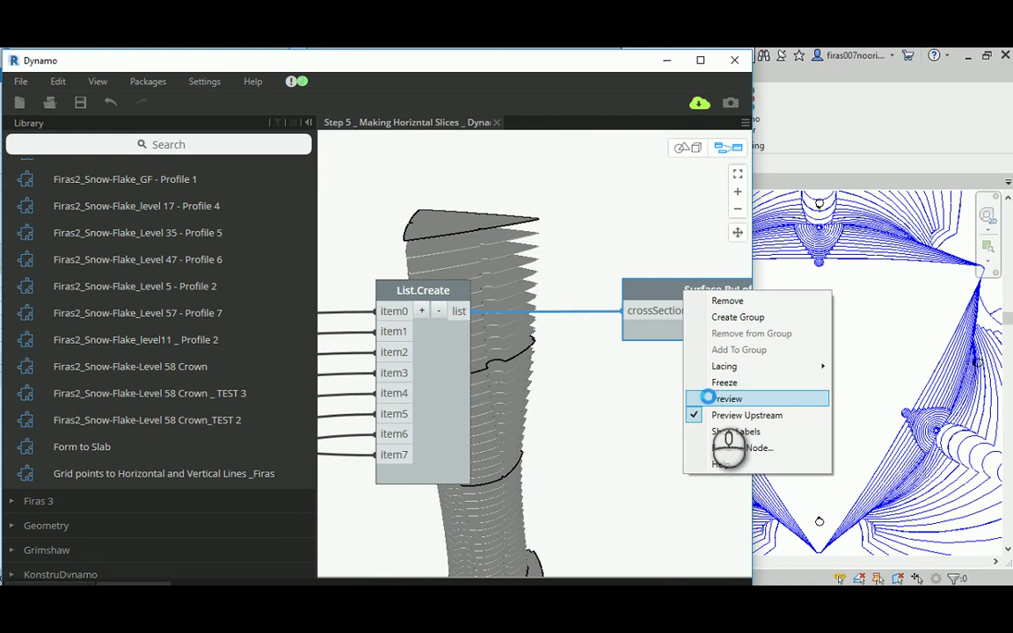
pyautogui.click(708, 398)
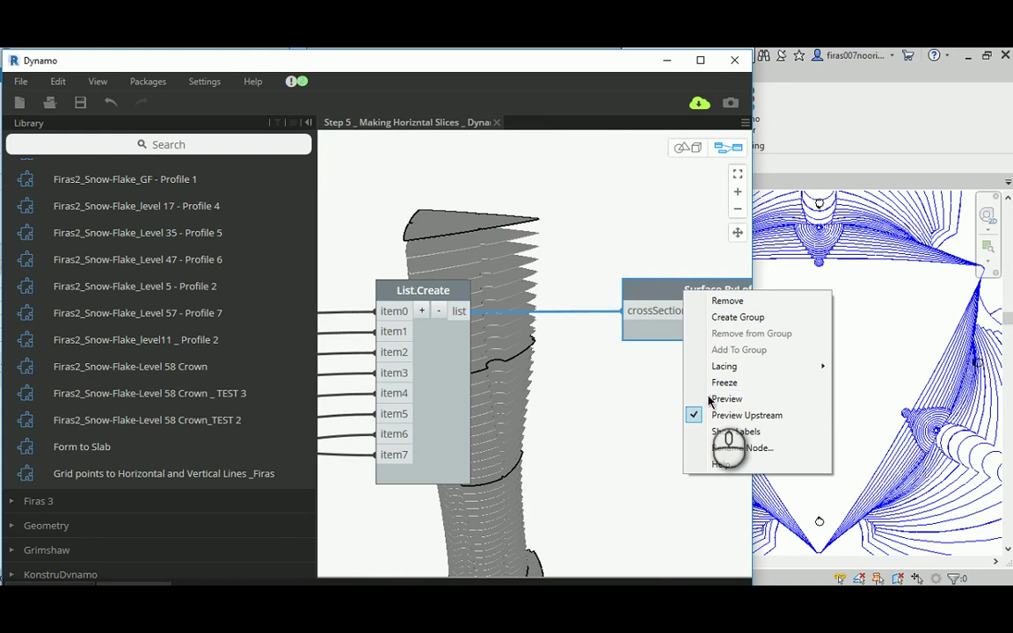
pyautogui.click(707, 398)
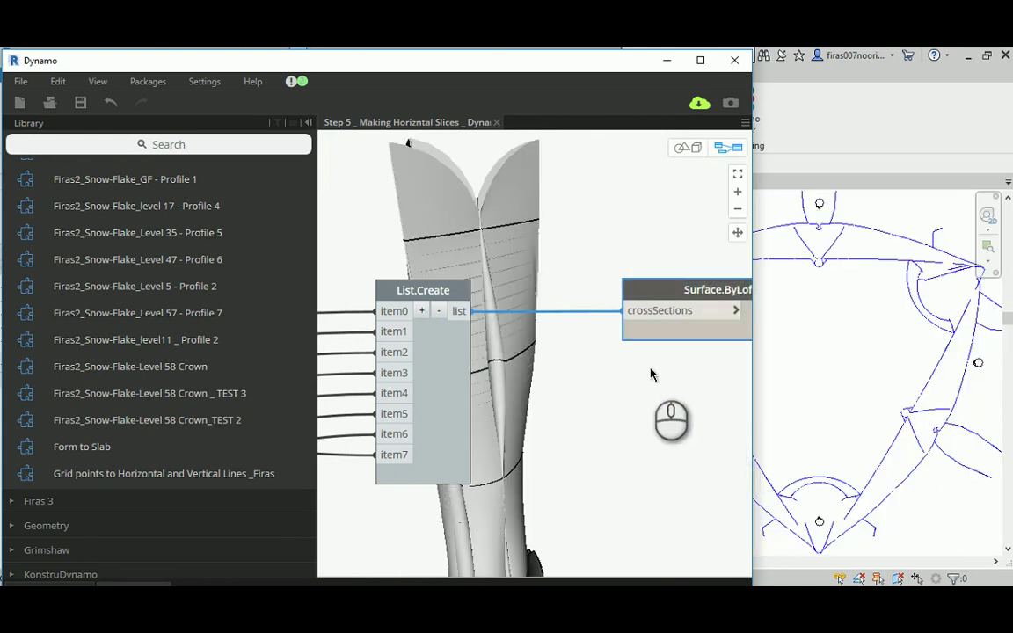
# Turn off the geometry preview of the Surface.ByLoft node.
pyautogui.moveTo(567, 268); pyautogui.dragTo(472, 218, button='middle')
pyautogui.scroll(-4, 527, 277)
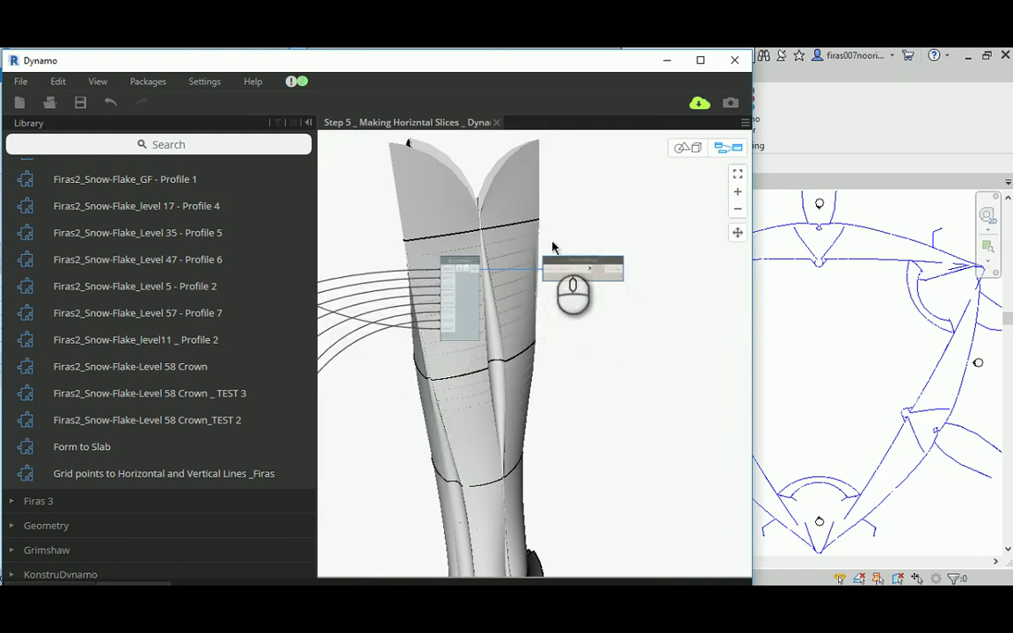
pyautogui.scroll(2, 562, 263)
pyautogui.rightClick(573, 277)
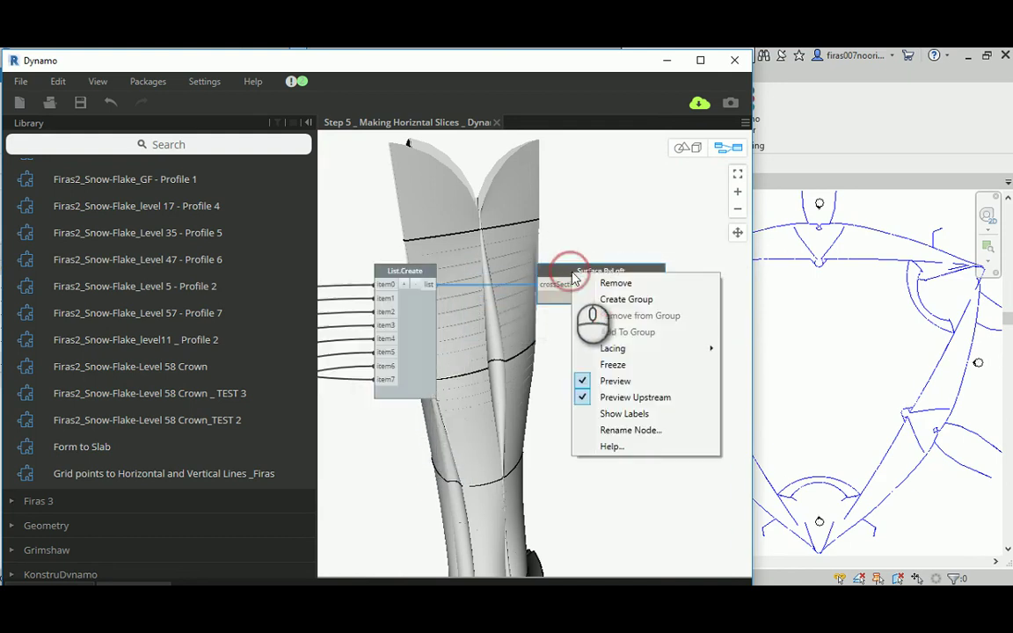
pyautogui.click(612, 381)
# Turn on the geometry preview of the Solid.ByLoft node that feeds the Form to Slab node.
pyautogui.scroll(-5, 540, 337)
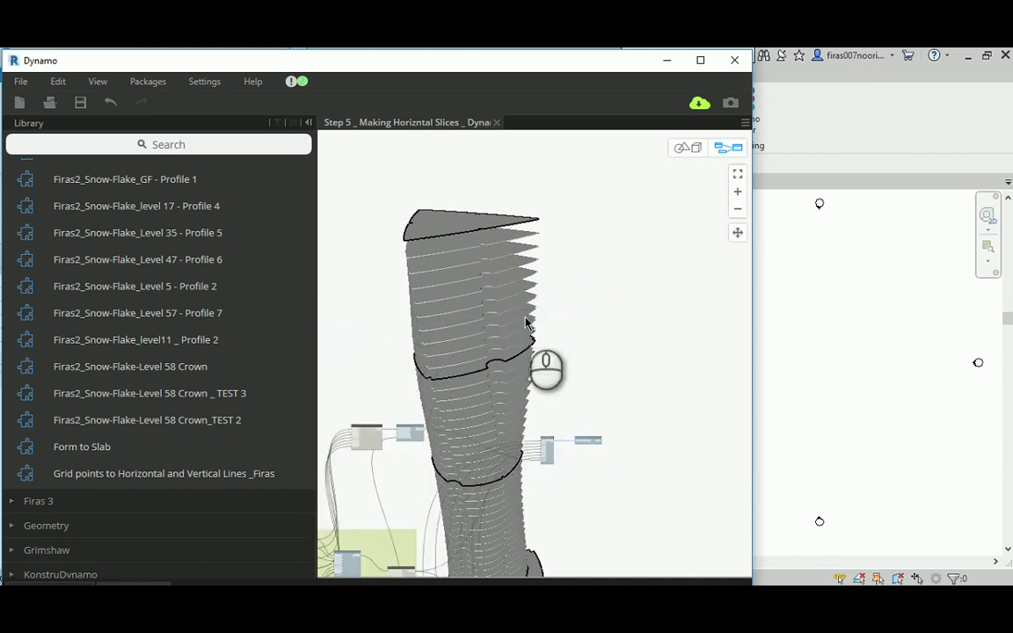
pyautogui.scroll(2, 543, 387)
pyautogui.scroll(5, 525, 366)
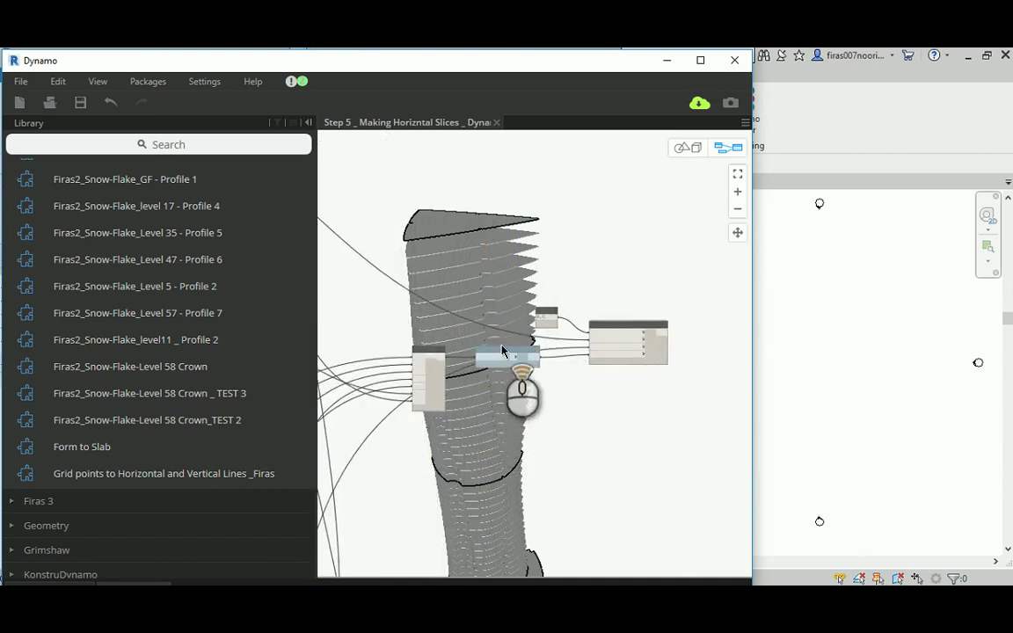
pyautogui.rightClick(502, 363)
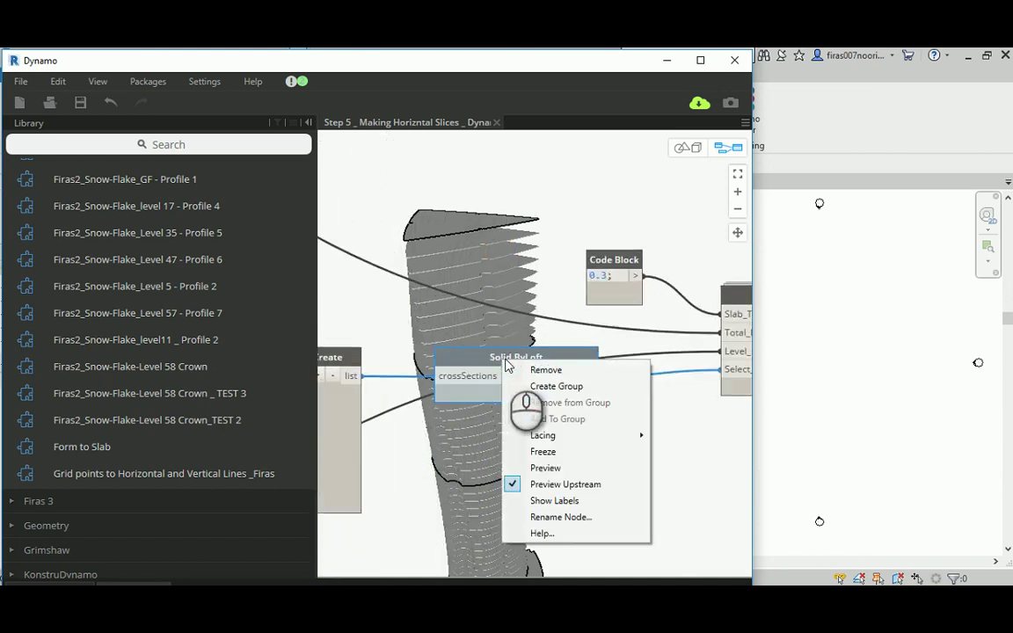
pyautogui.click(533, 467)
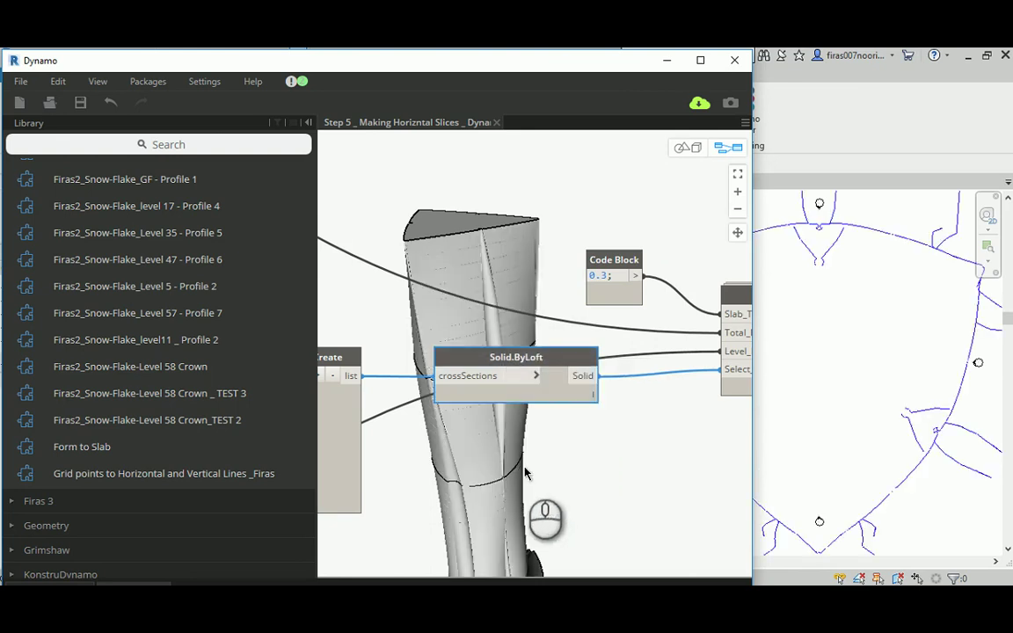
pyautogui.moveTo(577, 313); pyautogui.dragTo(439, 290, button='middle')
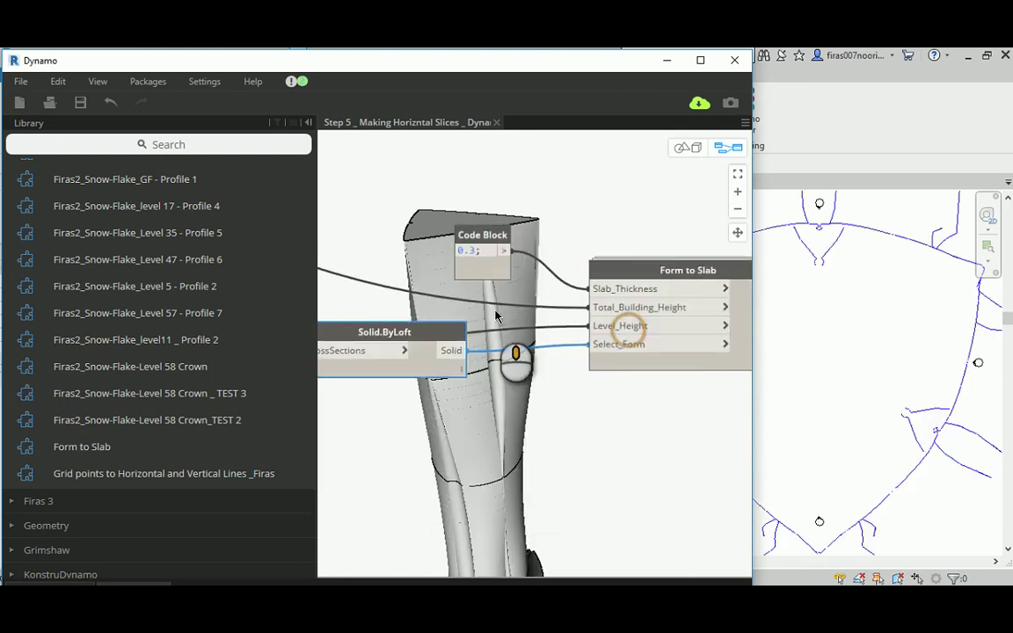
# Turn off the geometry preview of the Form to Slab node.
pyautogui.click(640, 274)
pyautogui.rightClick(642, 274)
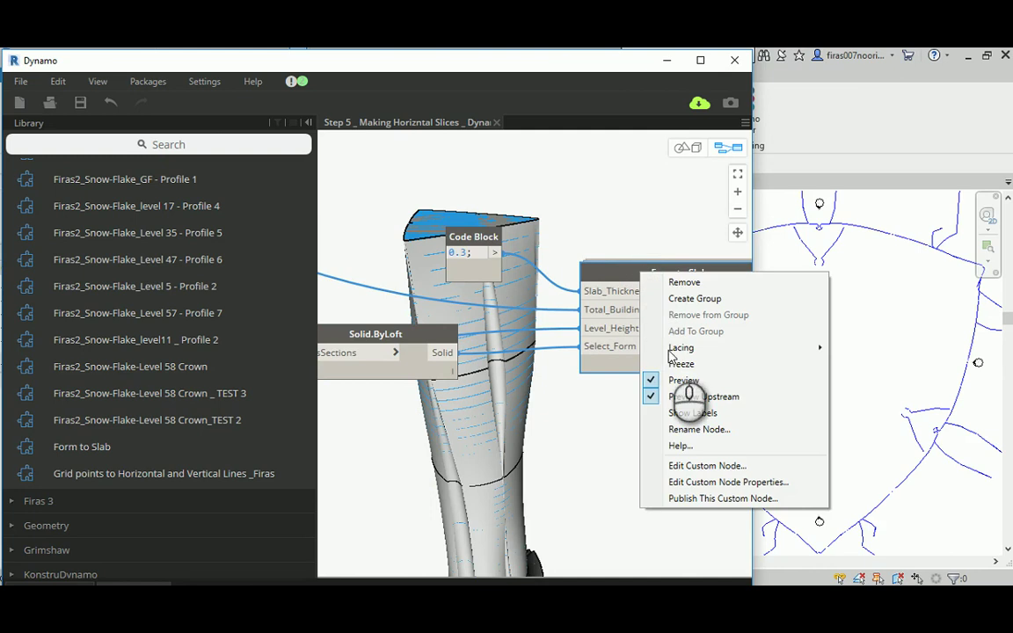
pyautogui.click(685, 380)
# Turn off the geometry preview of the Solid.ByLoft node that feeds the Form to Slab node, leaving only the profile curves.
pyautogui.moveTo(598, 218); pyautogui.dragTo(616, 250, button='middle')
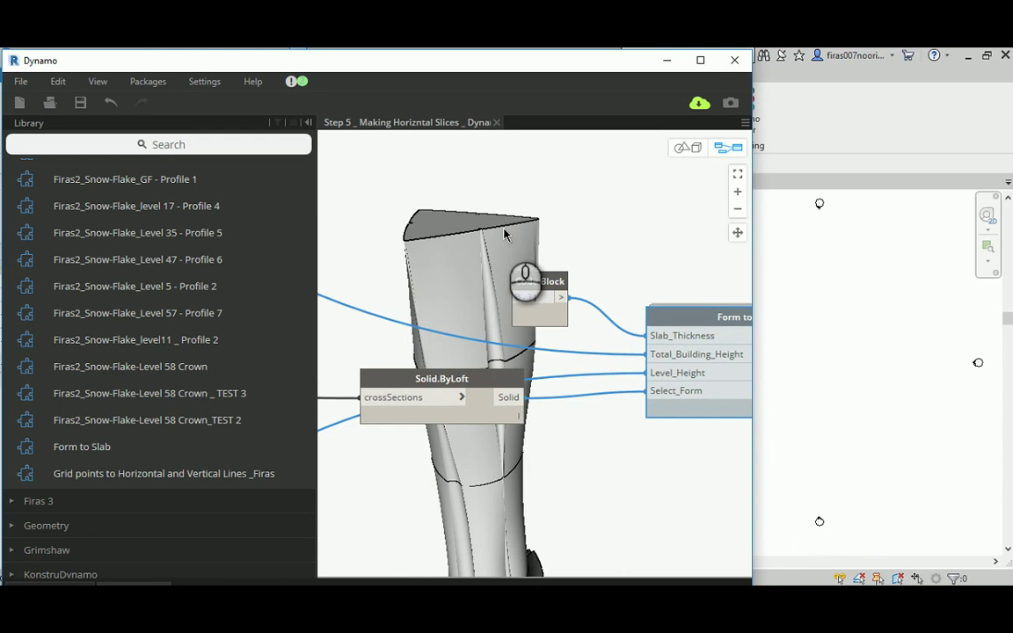
pyautogui.moveTo(504, 380)
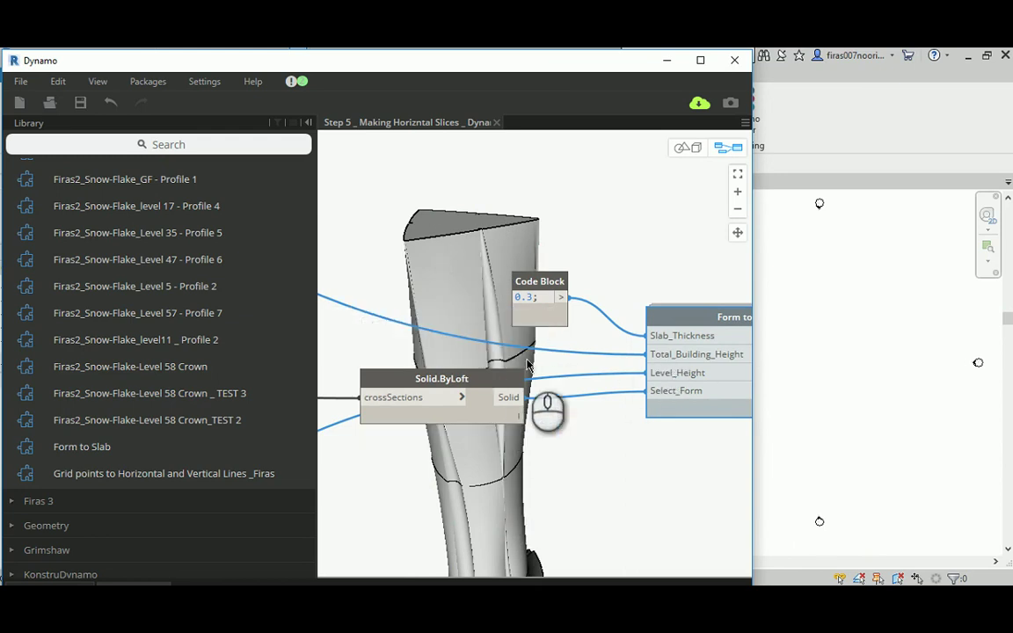
pyautogui.rightClick(479, 382)
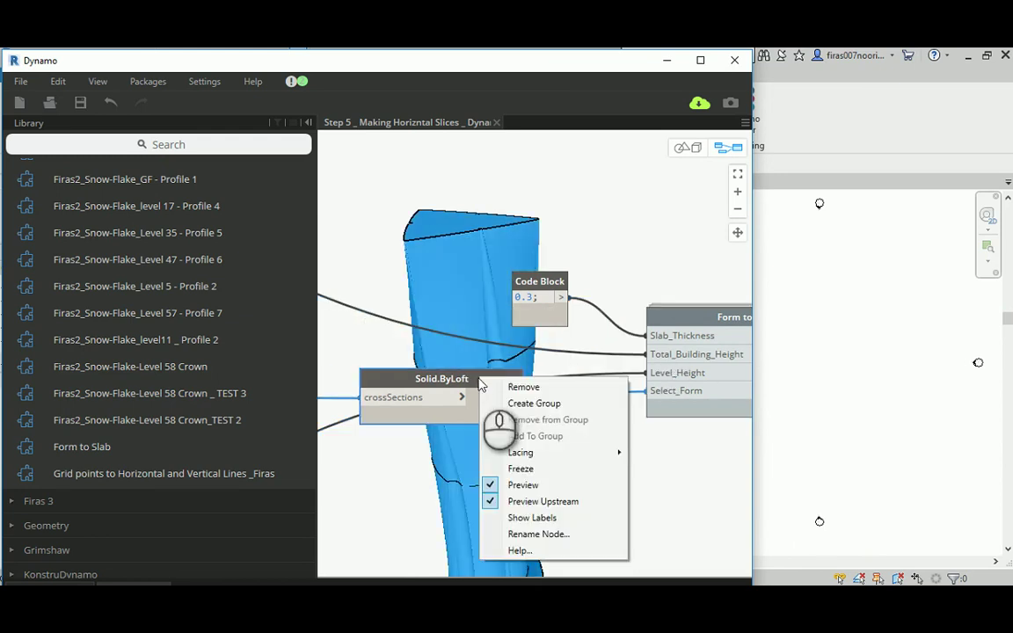
pyautogui.click(519, 486)
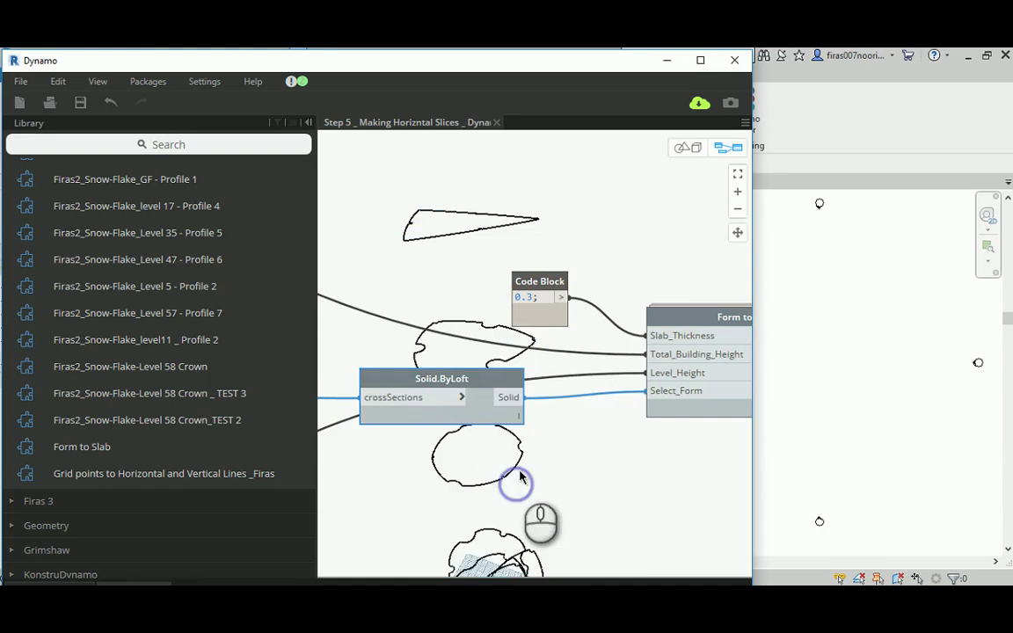
# Turn the geometry preview of the Form to Slab node back on.
pyautogui.click(687, 320)
pyautogui.rightClick(686, 320)
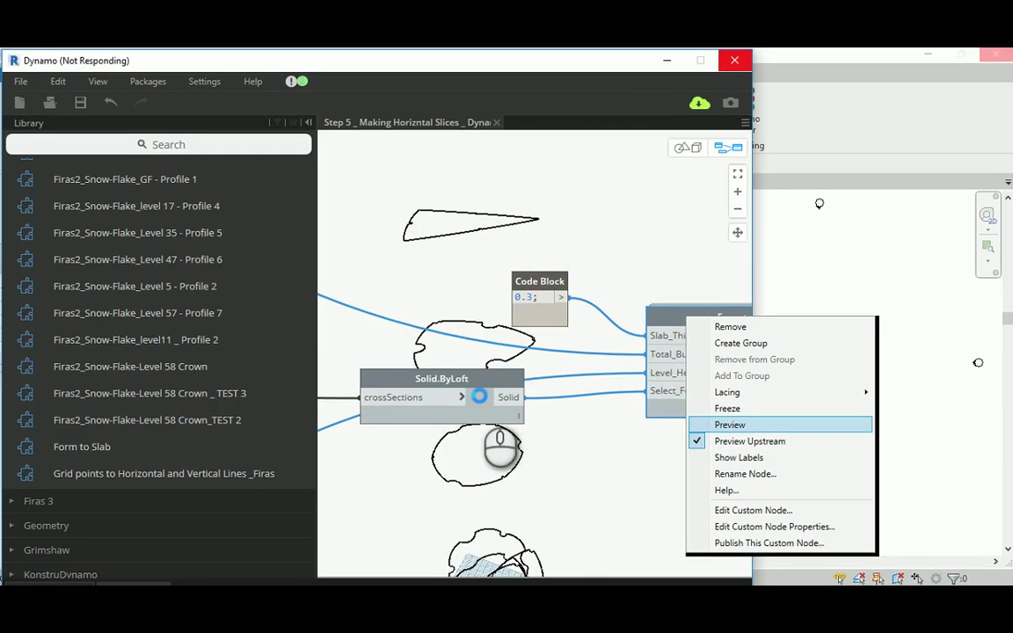
# Switch to the other Dynamo window with the Making Horizntal Slices - Cake graph and examine the stepped tower crown in 3D.
pyautogui.moveTo(580, 602)
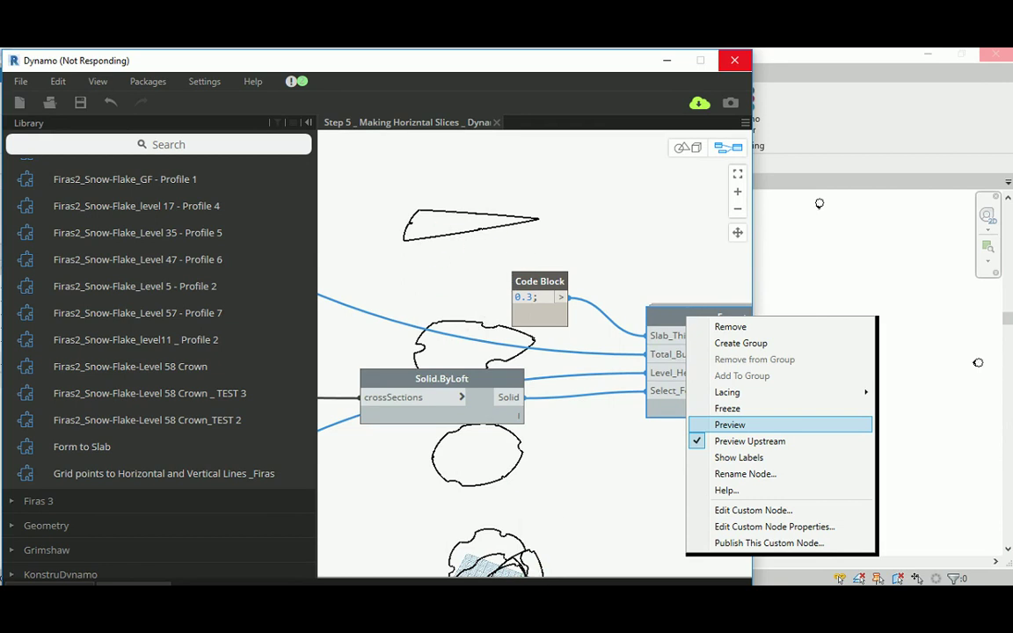
pyautogui.click(580, 605)
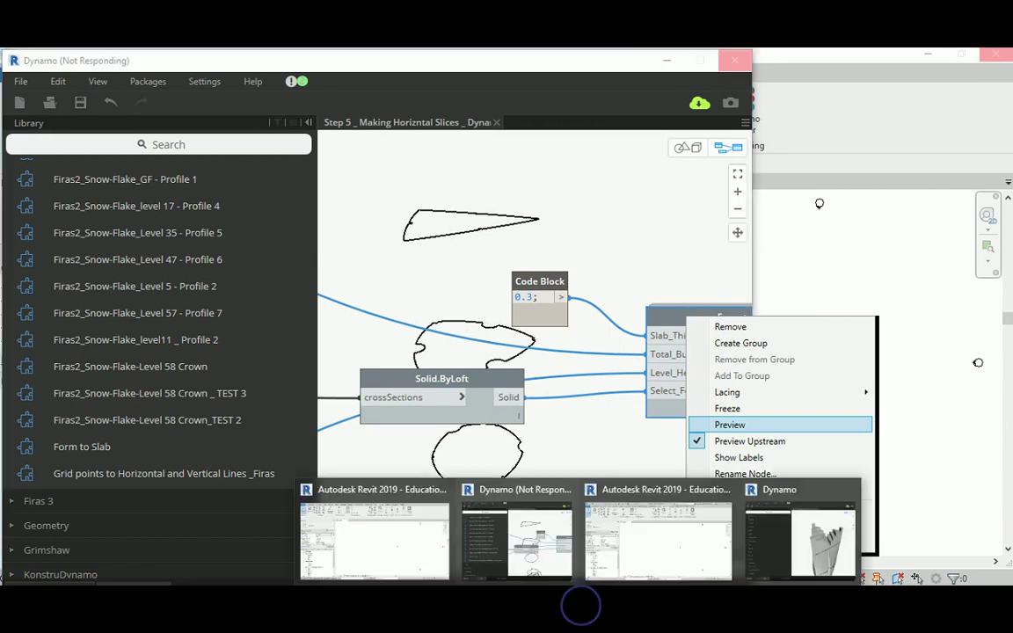
pyautogui.click(776, 538)
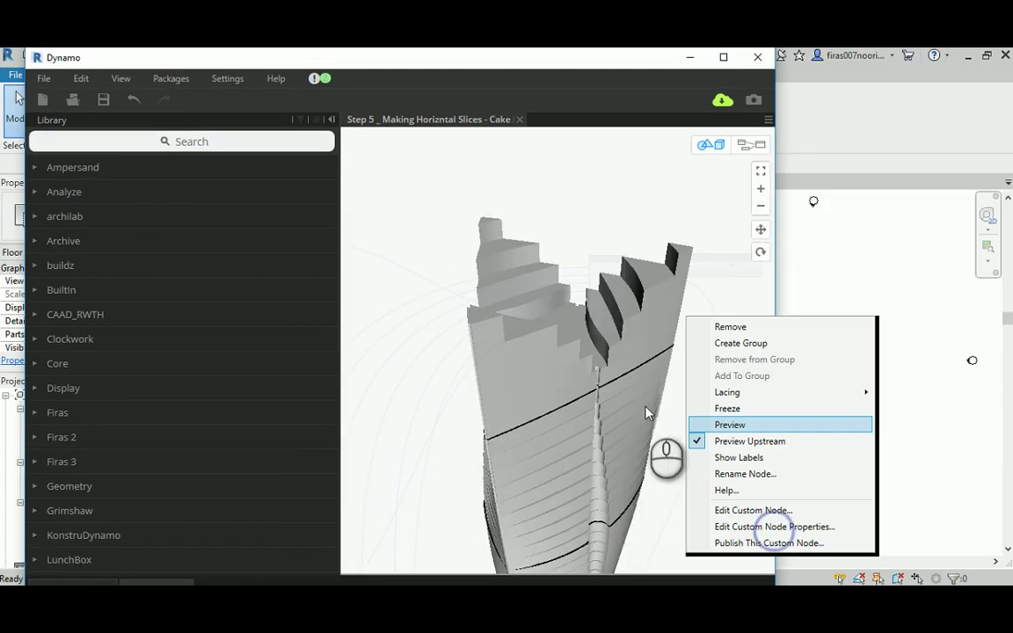
pyautogui.click(593, 203)
pyautogui.moveTo(559, 292); pyautogui.dragTo(533, 242, button='middle')
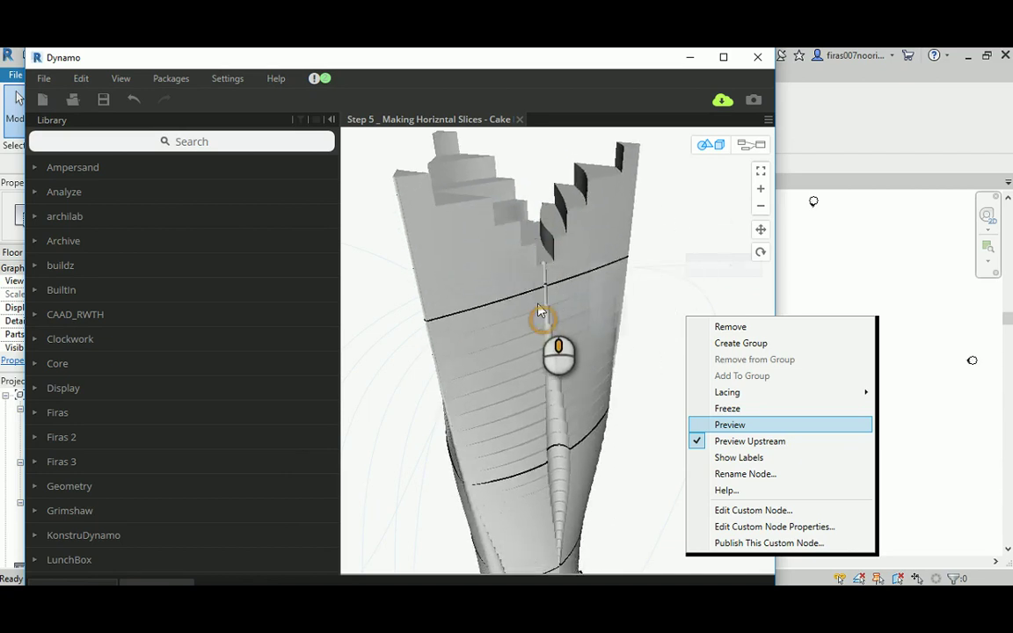
pyautogui.moveTo(533, 314); pyautogui.dragTo(565, 303, button='right')
pyautogui.moveTo(637, 229)
pyautogui.mouseDown(button='right')
pyautogui.moveTo(636, 218)
pyautogui.moveTo(685, 218)
pyautogui.moveTo(636, 221)
pyautogui.moveTo(618, 237)
pyautogui.mouseUp(button='right')
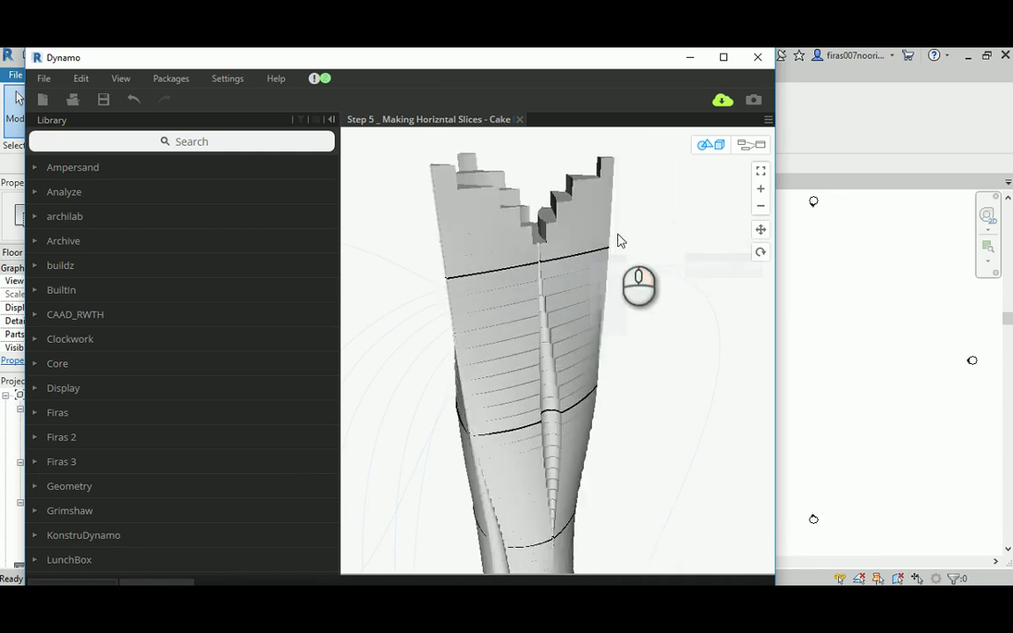
# Return to the node graph and examine the eight-item List.Create node, its incoming profile wires and the connected Surface.ByLoft node.
pyautogui.click(749, 145)
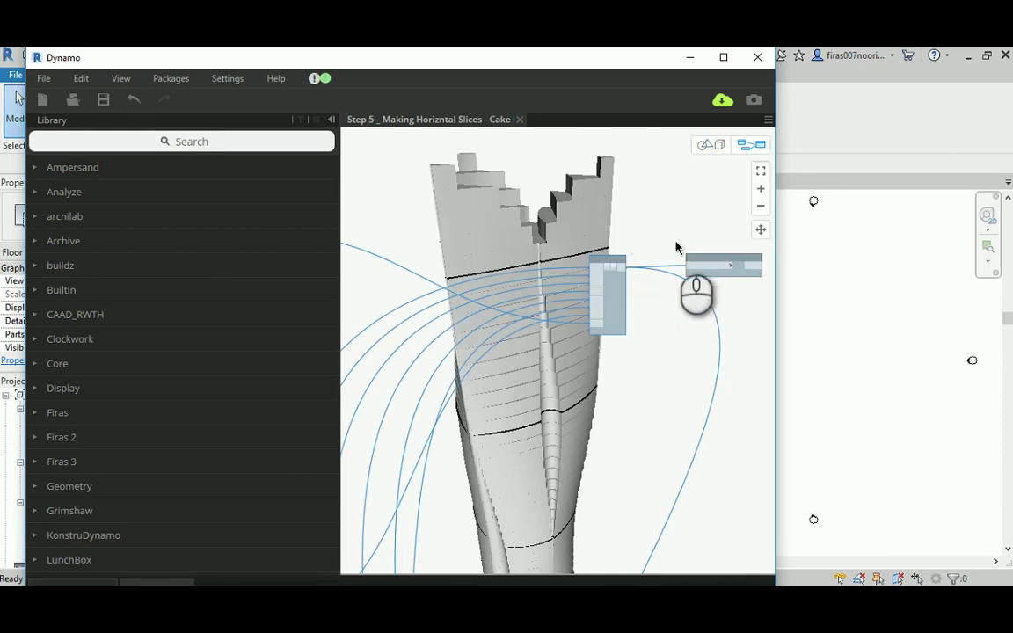
pyautogui.scroll(-3, 594, 286)
pyautogui.scroll(3, 577, 270)
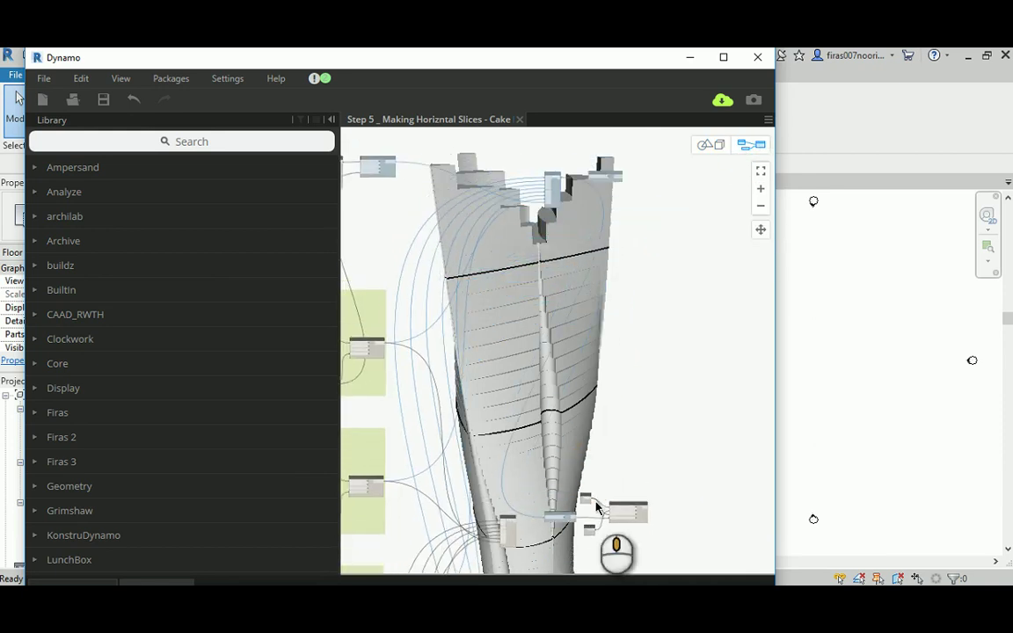
pyautogui.scroll(-3, 552, 268)
pyautogui.moveTo(642, 277); pyautogui.dragTo(522, 270, button='middle')
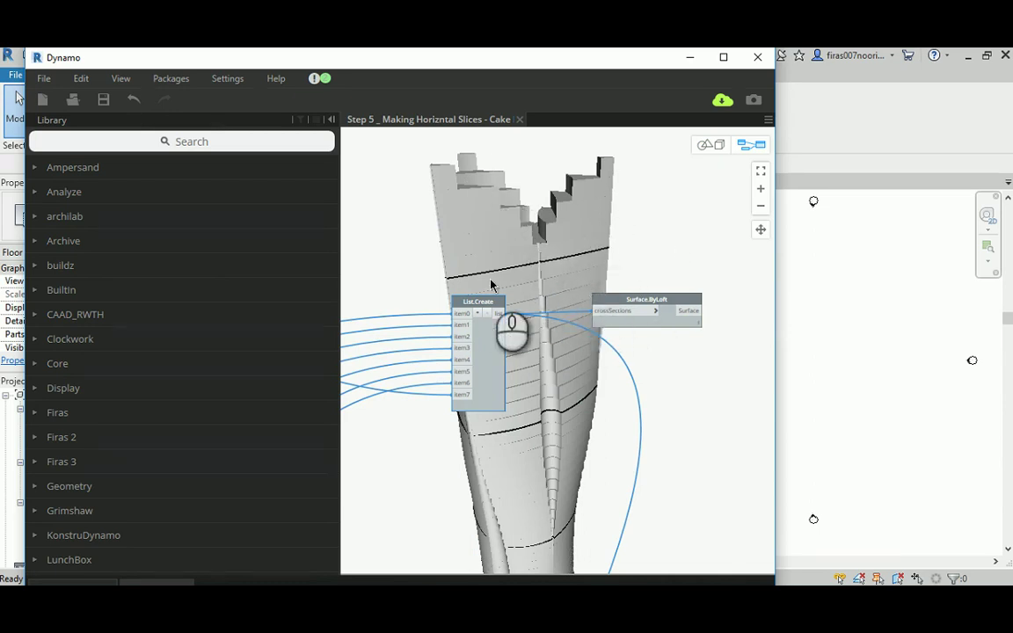
pyautogui.moveTo(492, 281); pyautogui.dragTo(602, 280, button='middle')
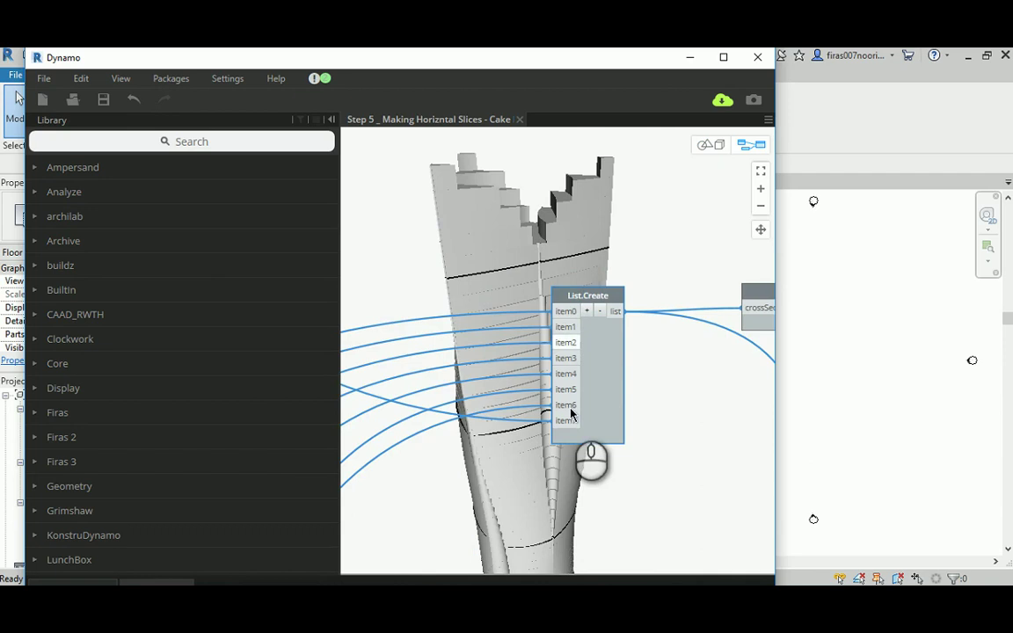
pyautogui.scroll(-3, 595, 308)
pyautogui.moveTo(493, 266); pyautogui.dragTo(405, 261, button='middle')
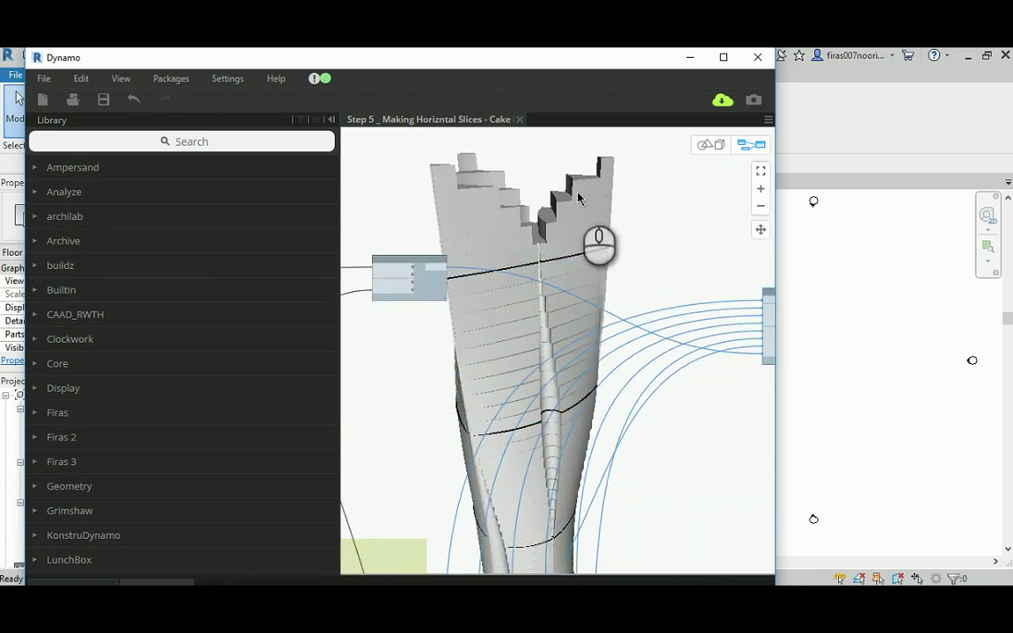
# Turn on the geometry preview of the Solid.ByLoft node in the Cake graph and inspect the smooth lofted crown in 3D.
pyautogui.scroll(-3, 728, 271)
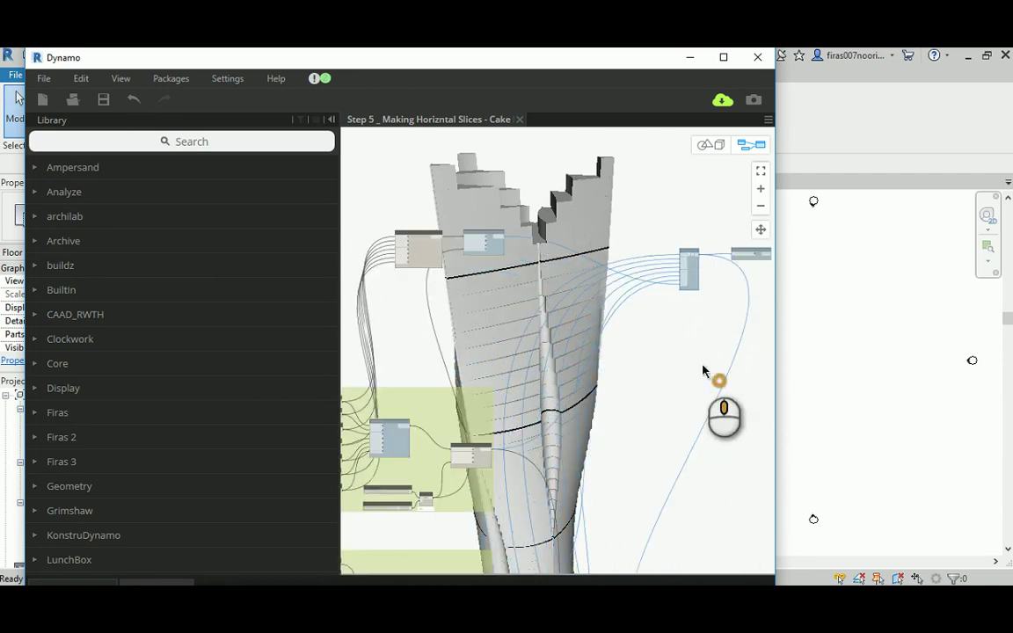
pyautogui.scroll(-3, 712, 376)
pyautogui.scroll(5, 582, 386)
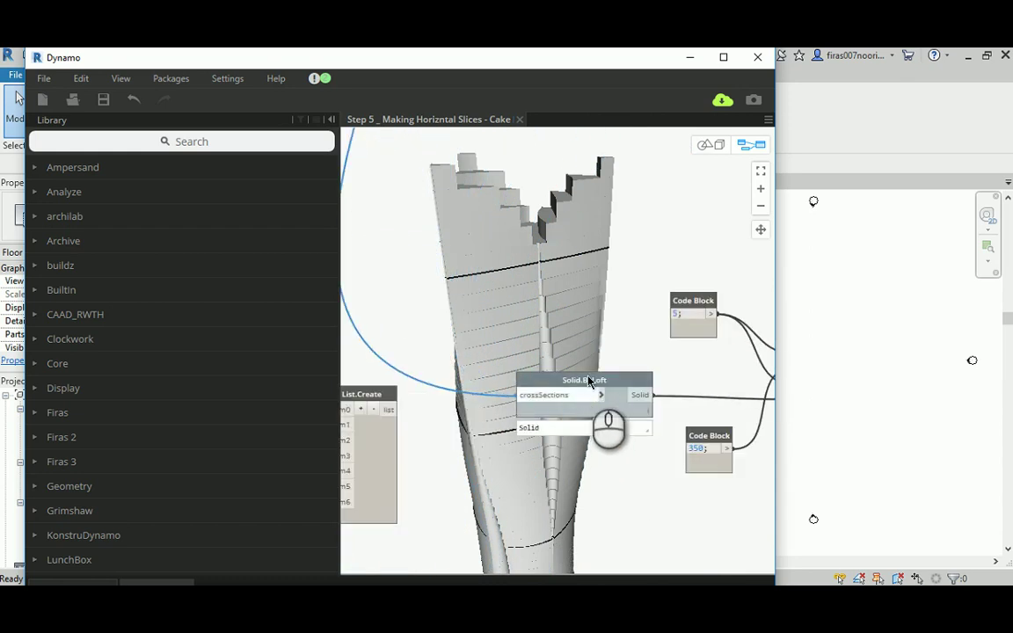
pyautogui.rightClick(588, 411)
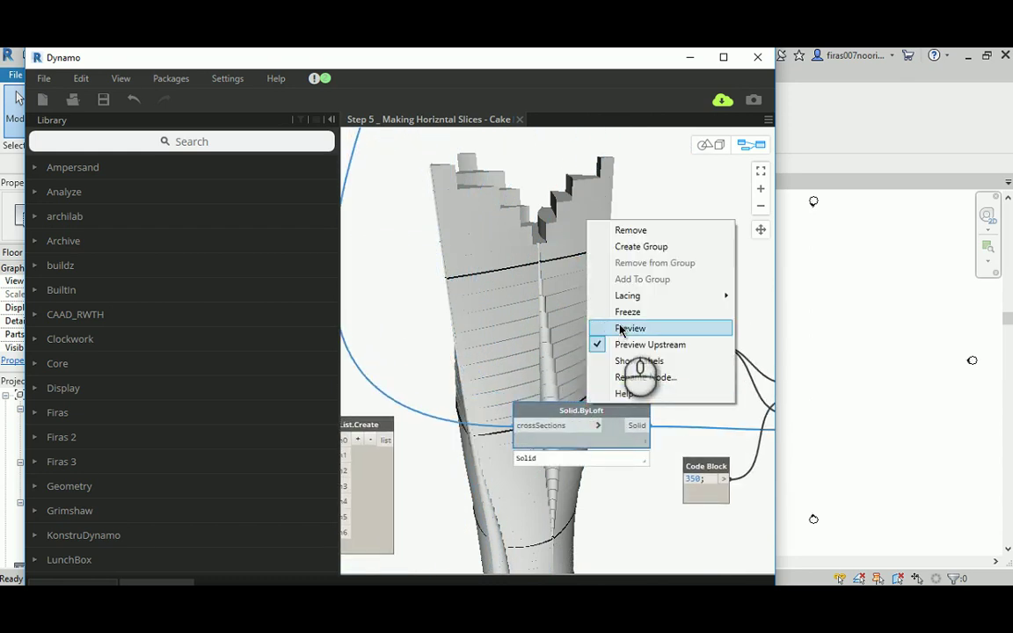
pyautogui.click(621, 327)
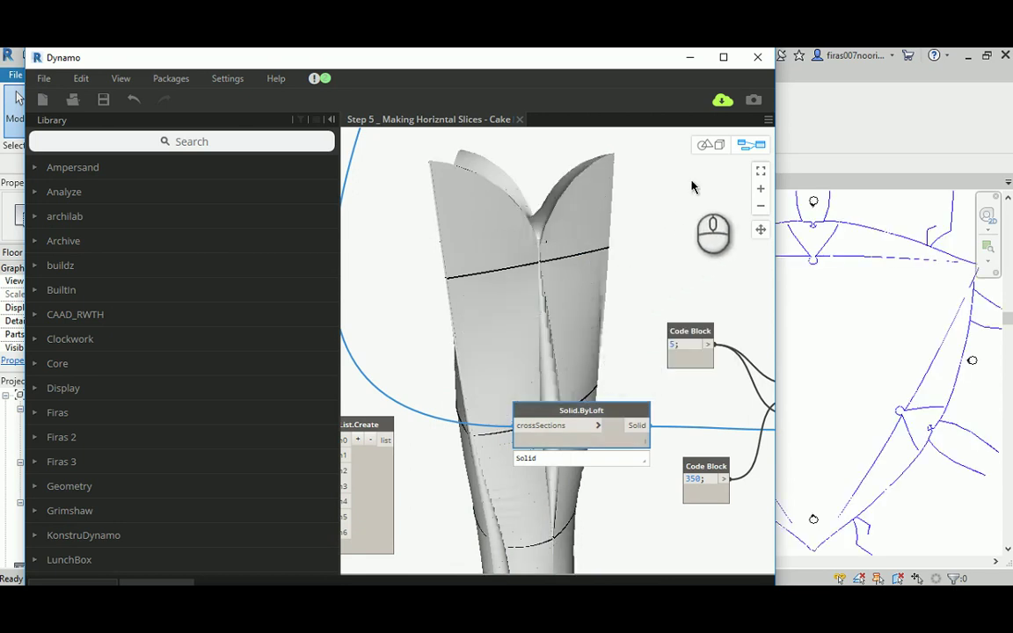
pyautogui.click(714, 150)
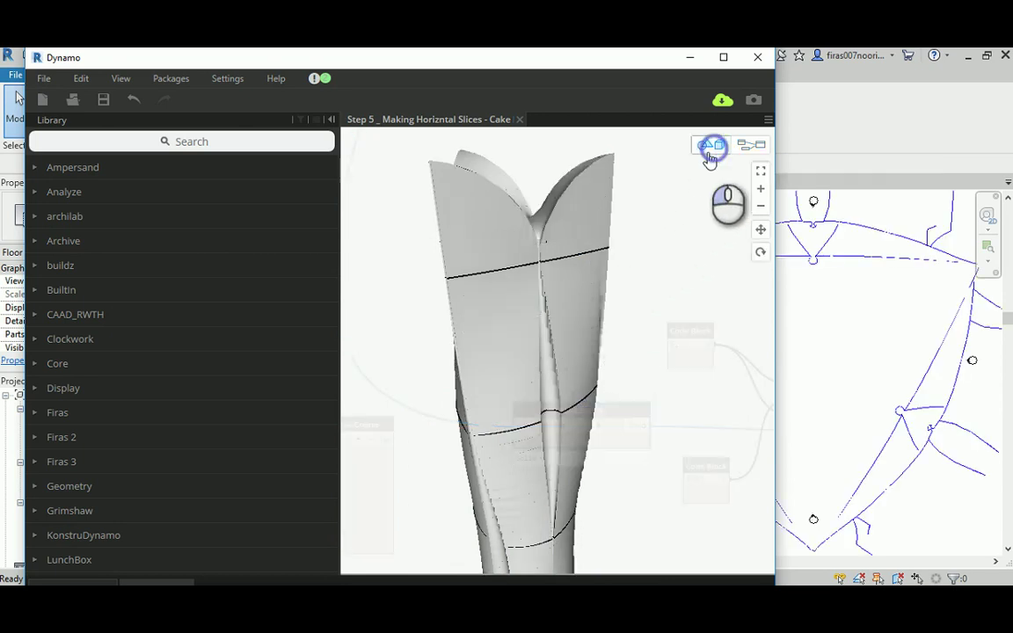
pyautogui.moveTo(589, 221)
pyautogui.mouseDown()
pyautogui.moveTo(604, 243)
pyautogui.moveTo(558, 249)
pyautogui.moveTo(620, 254)
pyautogui.moveTo(588, 257)
pyautogui.moveTo(593, 232)
pyautogui.mouseUp()
pyautogui.click(750, 145)
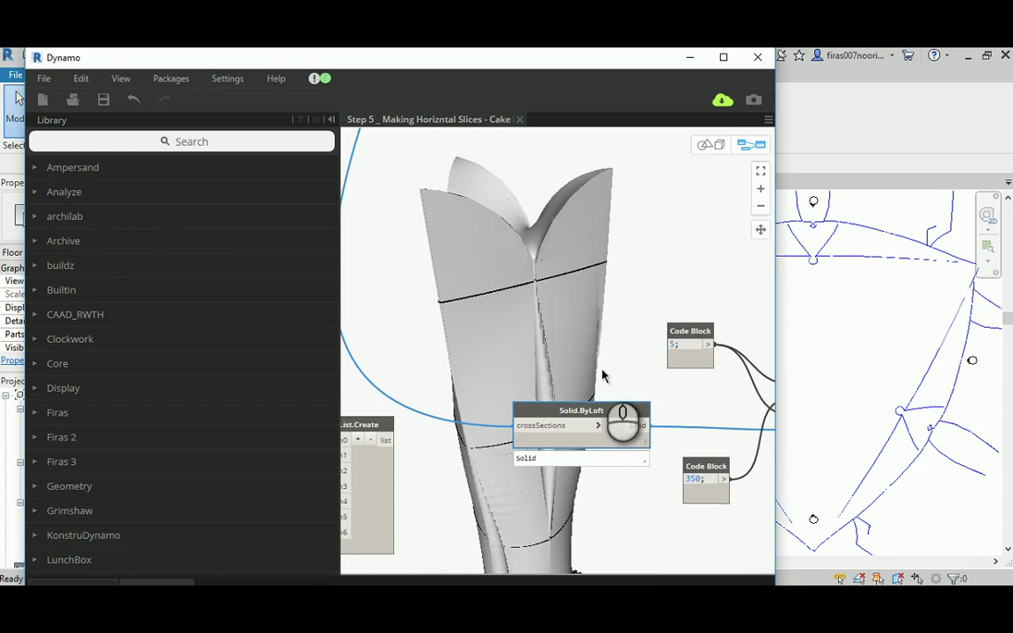
# Turn off the geometry preview of the Solid.ByLoft node in the Cake graph.
pyautogui.rightClick(589, 413)
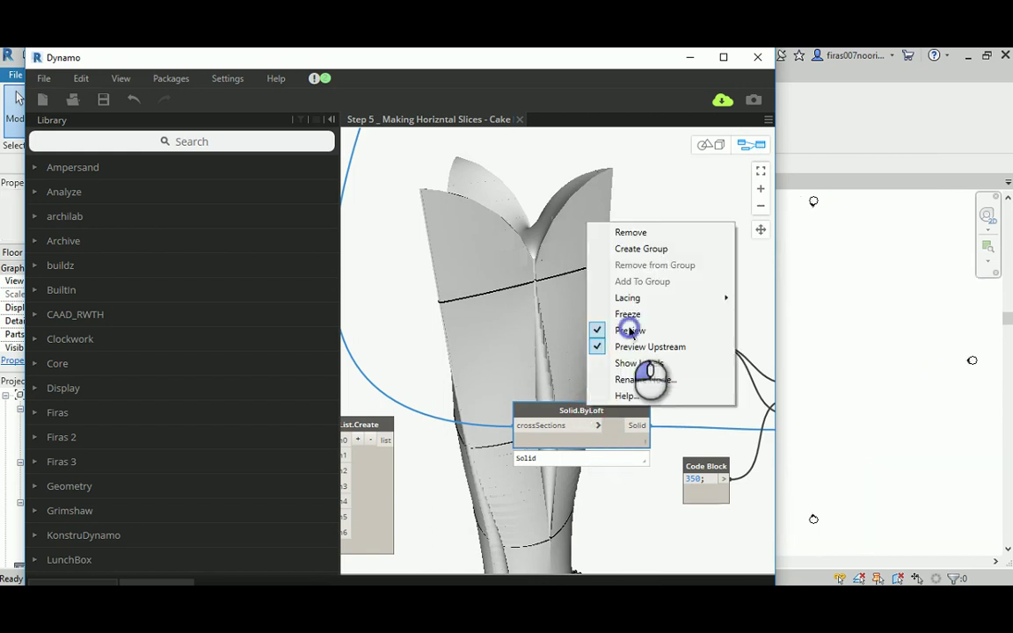
pyautogui.click(631, 331)
# Examine the 5 and 350 code blocks wired to the Slab_Thickness, Level_Height and Total_Building_Height inputs of the Form to Slab node.
pyautogui.moveTo(684, 292); pyautogui.dragTo(496, 243, button='middle')
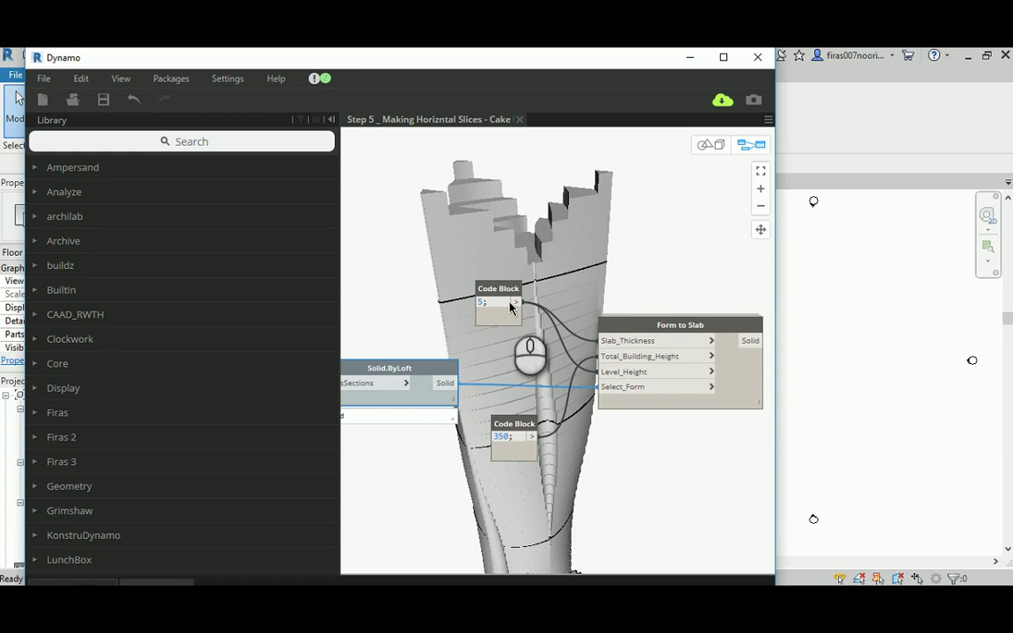
pyautogui.scroll(1, 449, 303)
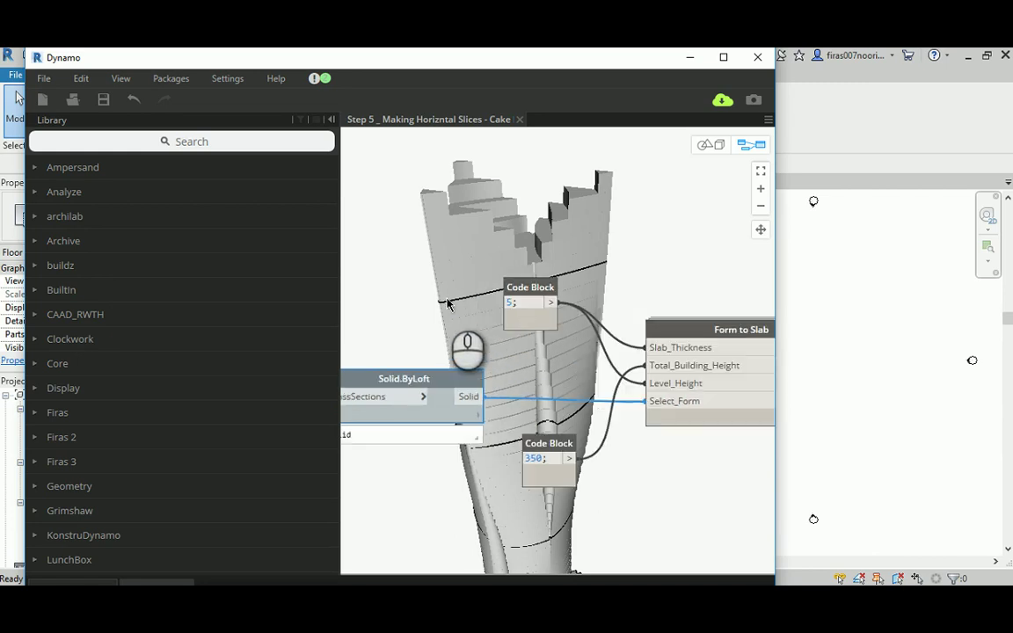
pyautogui.click(661, 354)
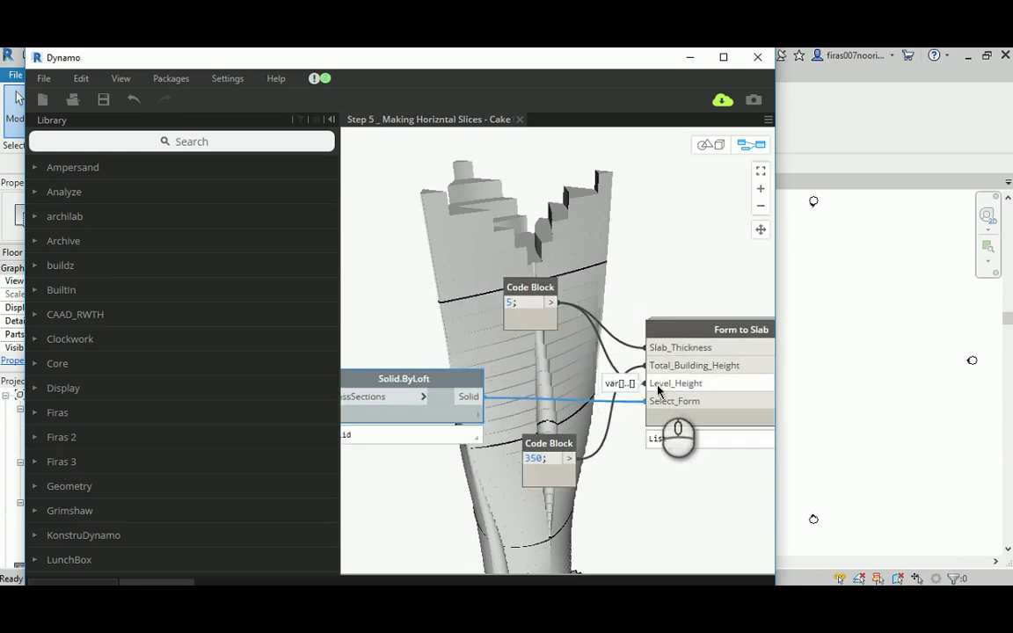
pyautogui.click(650, 387)
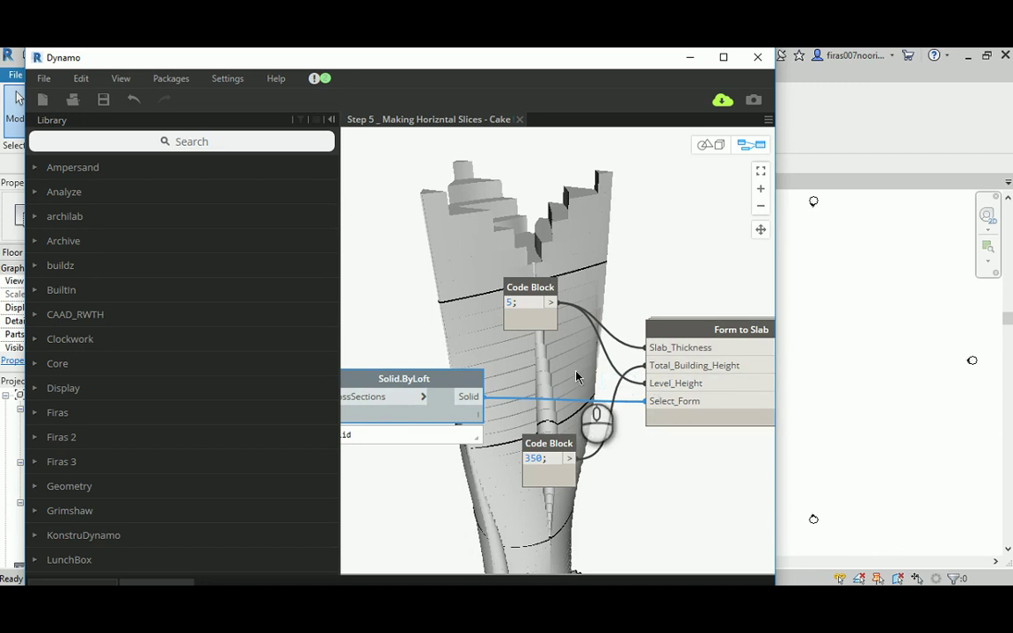
pyautogui.moveTo(506, 323); pyautogui.dragTo(510, 282, button='middle')
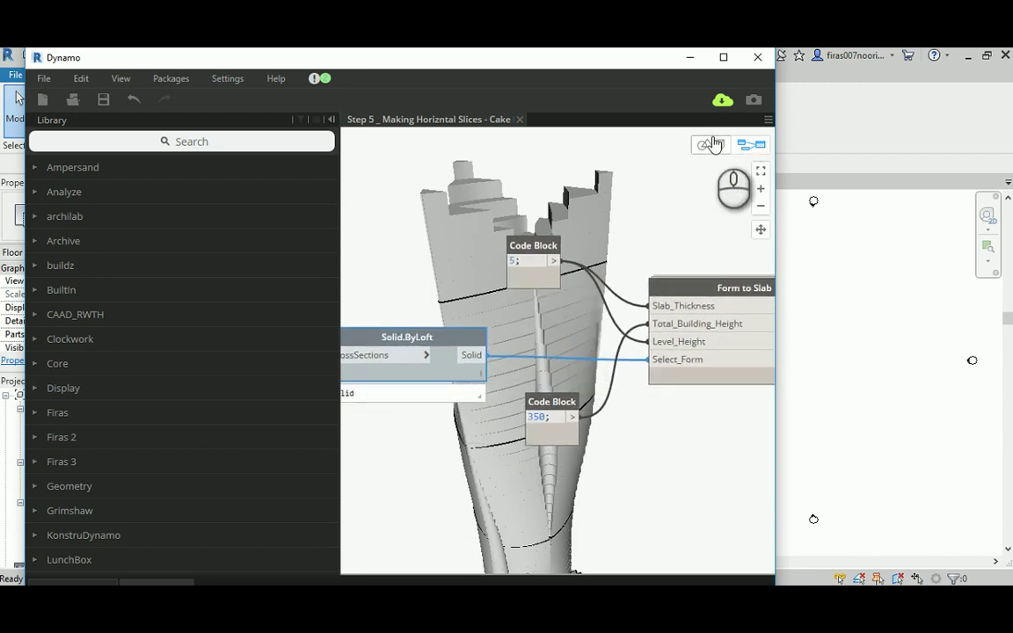
# Inspect the cake-like stepped slices of the tower in 3D, from the crown down to the flared base.
pyautogui.click(711, 143)
pyautogui.scroll(2, 556, 303)
pyautogui.scroll(5, 557, 298)
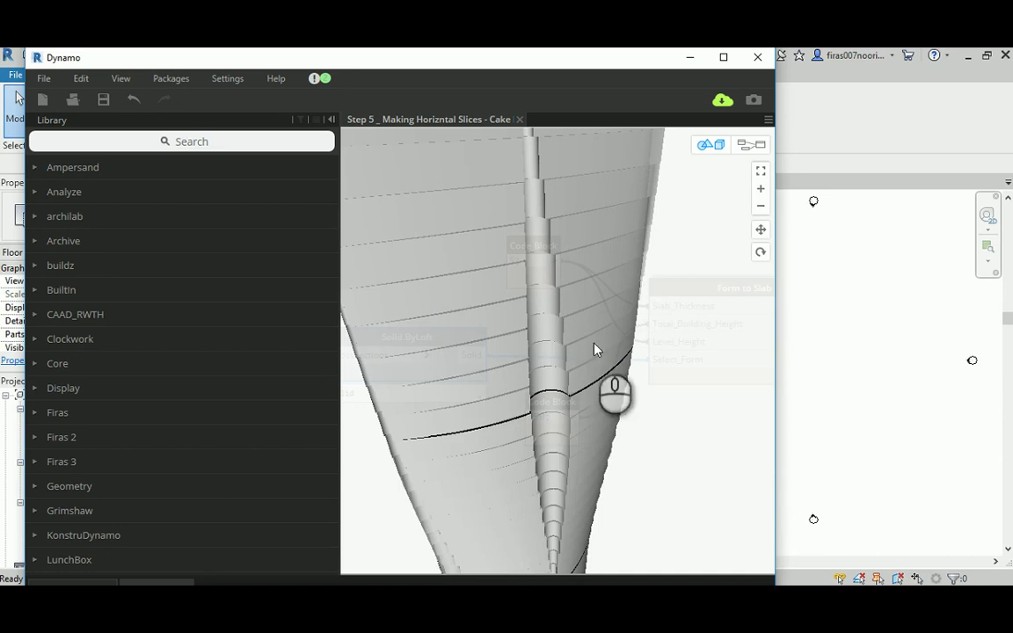
pyautogui.scroll(-3, 527, 400)
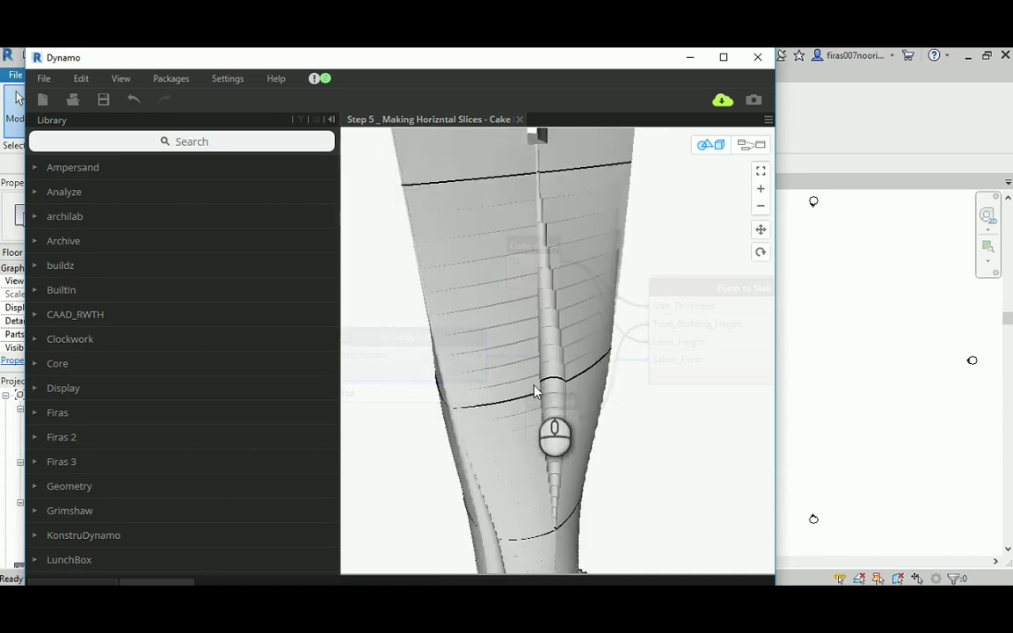
pyautogui.moveTo(545, 397); pyautogui.dragTo(608, 346)
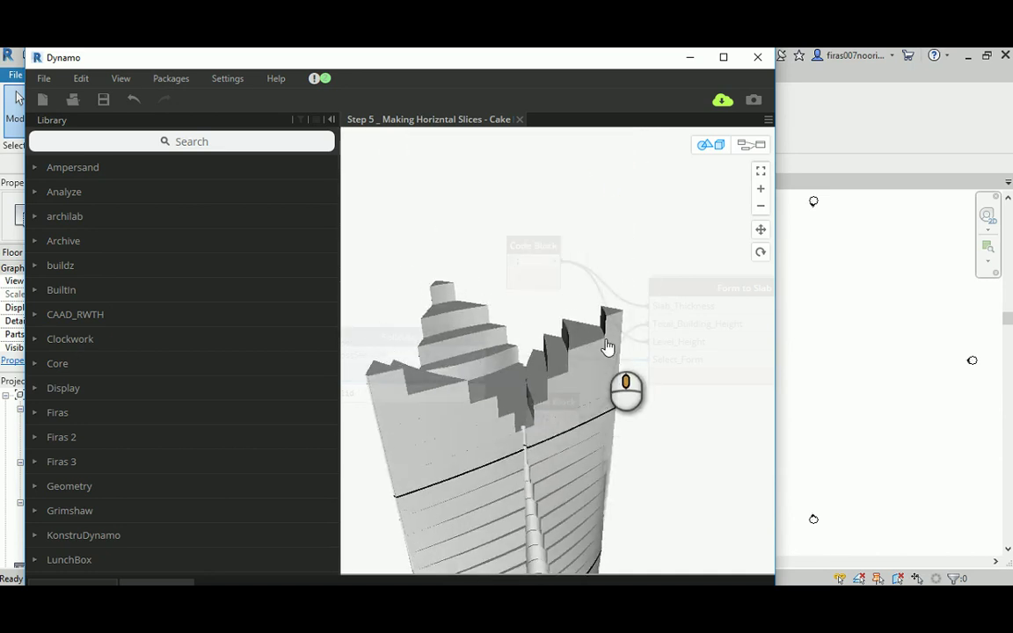
pyautogui.moveTo(551, 420); pyautogui.dragTo(571, 349)
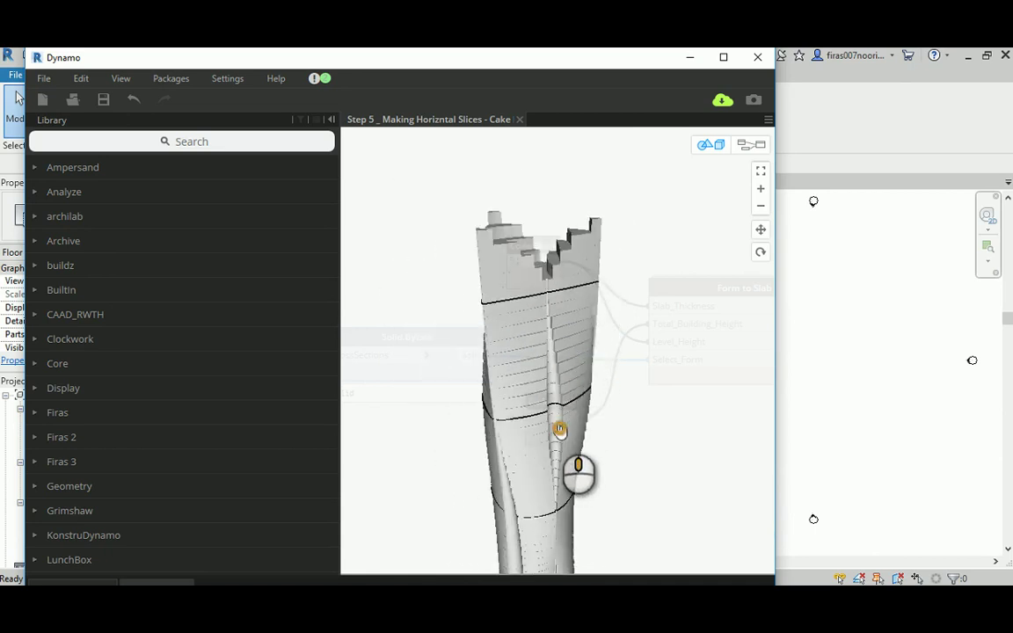
pyautogui.moveTo(559, 426); pyautogui.dragTo(569, 308, button='middle')
pyautogui.moveTo(534, 506); pyautogui.dragTo(541, 369, button='middle')
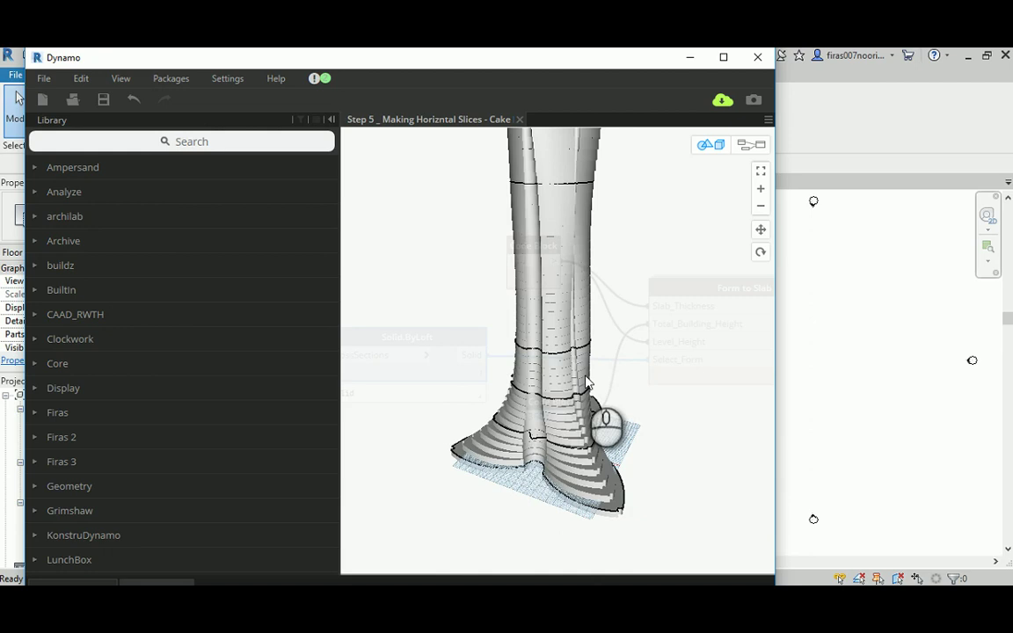
pyautogui.scroll(5, 554, 422)
pyautogui.scroll(-2, 510, 351)
pyautogui.scroll(-1, 503, 339)
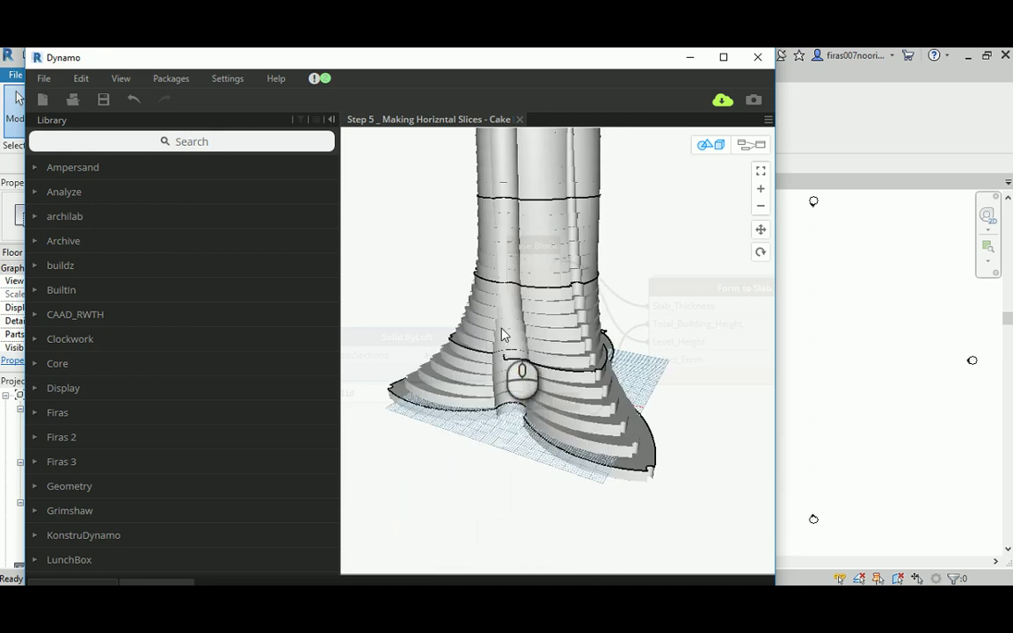
pyautogui.scroll(3, 513, 338)
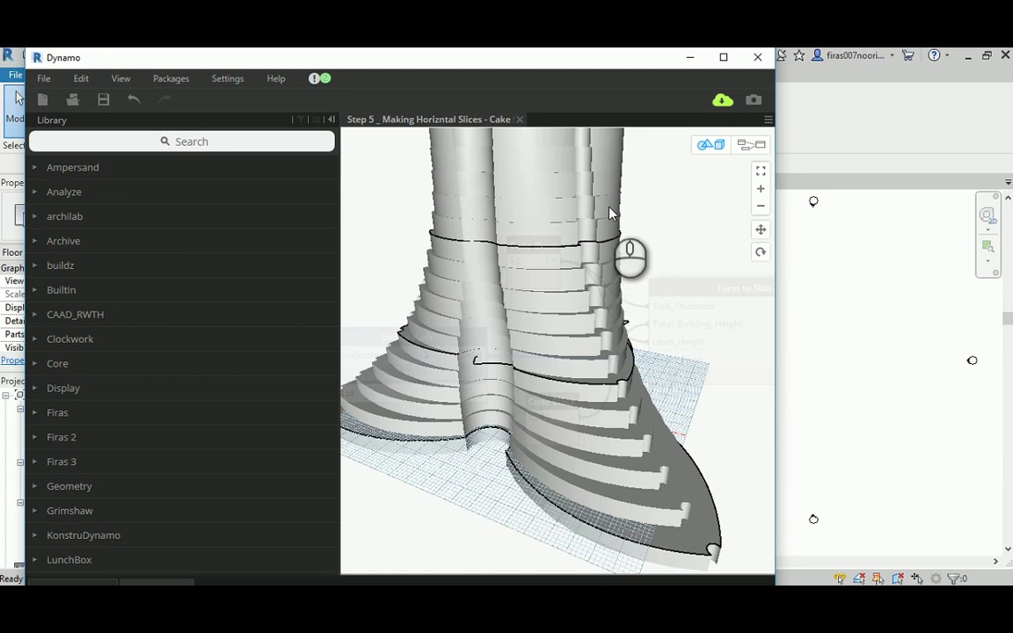
# Inspect the thick cake slices in 3D from the flared base back up to the stepped crown.
pyautogui.moveTo(614, 168); pyautogui.dragTo(604, 239)
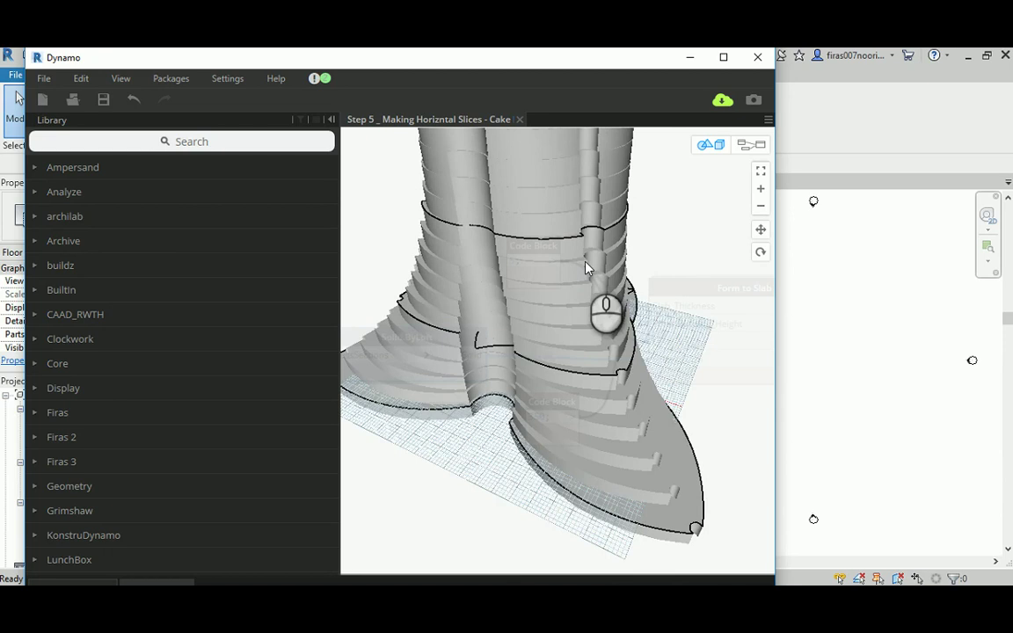
pyautogui.scroll(-5, 576, 357)
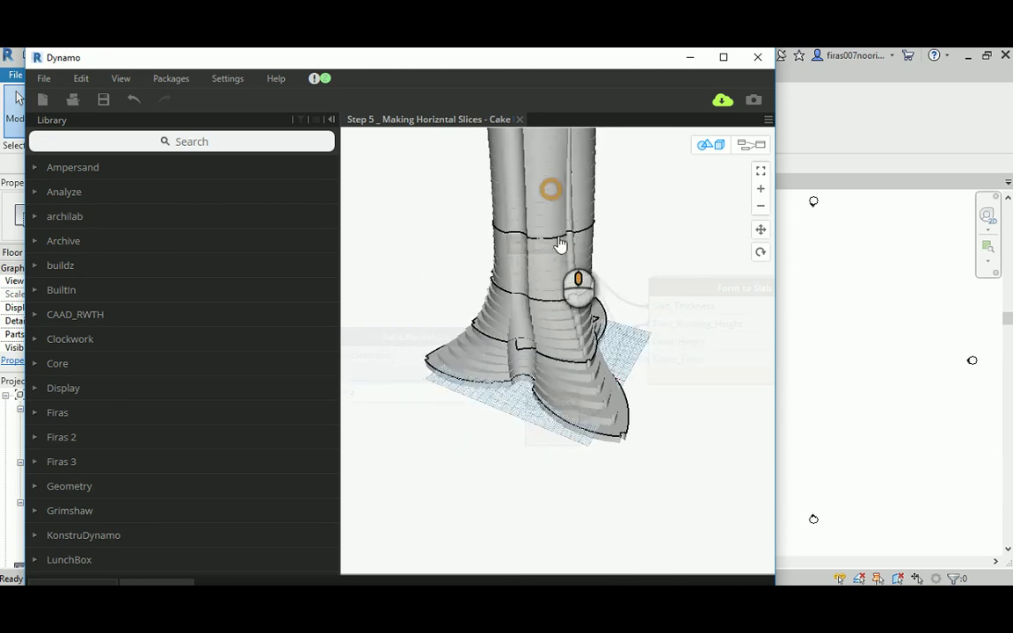
pyautogui.scroll(8, 573, 421)
pyautogui.scroll(3, 572, 421)
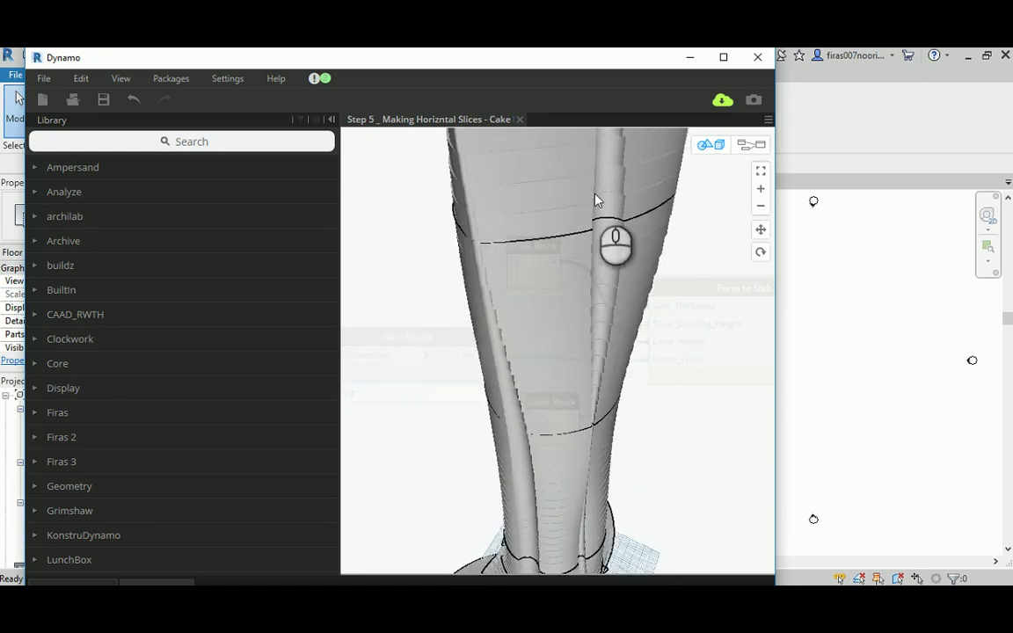
pyautogui.scroll(3, 574, 327)
pyautogui.scroll(3, 574, 327)
pyautogui.moveTo(567, 369); pyautogui.dragTo(694, 174)
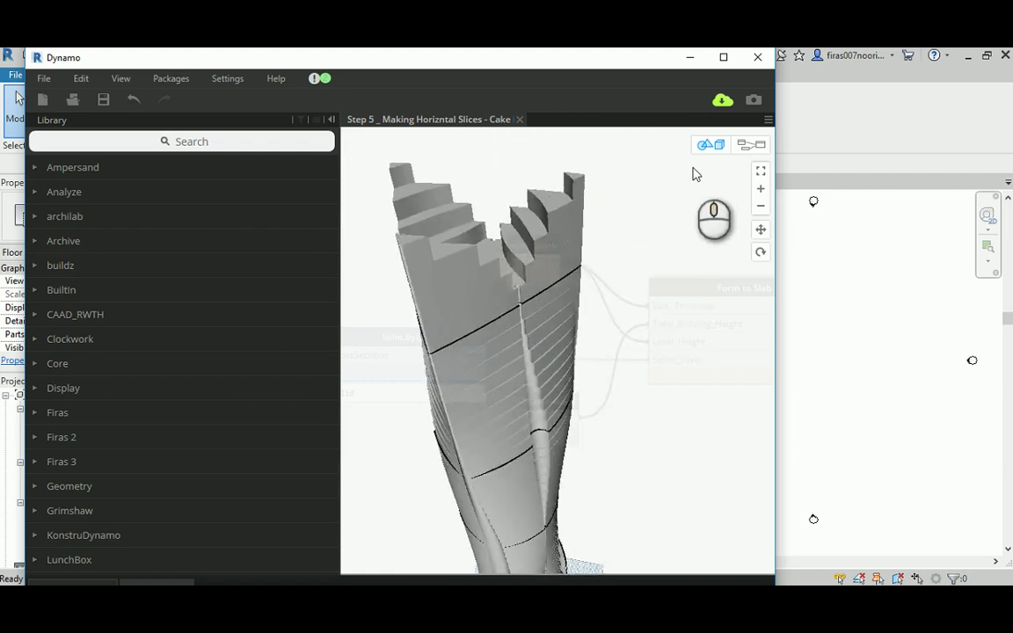
pyautogui.moveTo(693, 227); pyautogui.dragTo(626, 273, button='middle')
# Examine the Form to Slab node in the Cake graph, including its description and the Solid.ByLoft wire into Select_Form.
pyautogui.moveTo(637, 299)
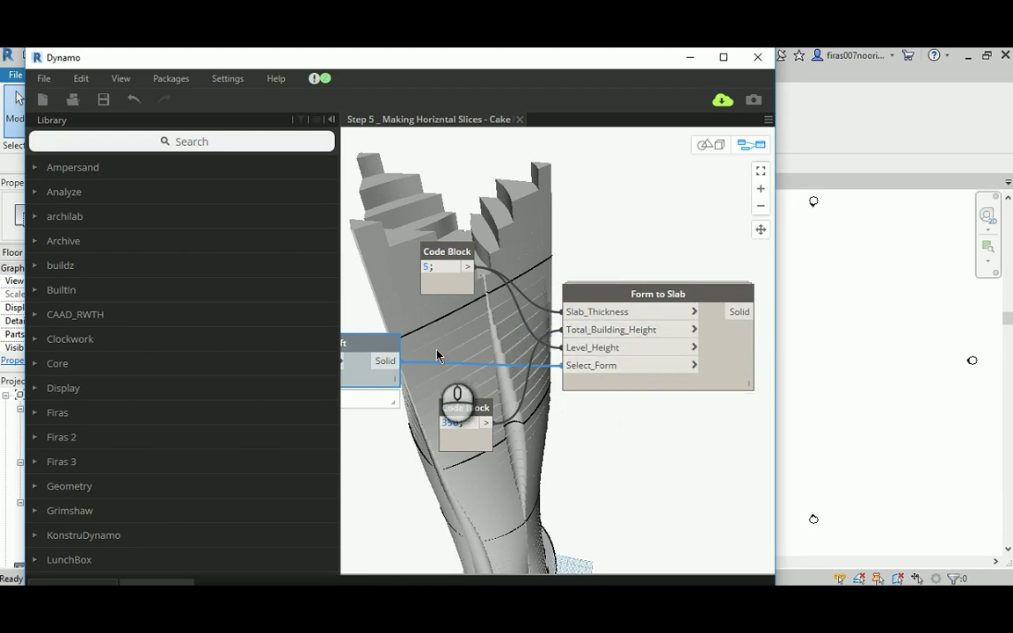
pyautogui.moveTo(380, 359); pyautogui.dragTo(418, 350, button='middle')
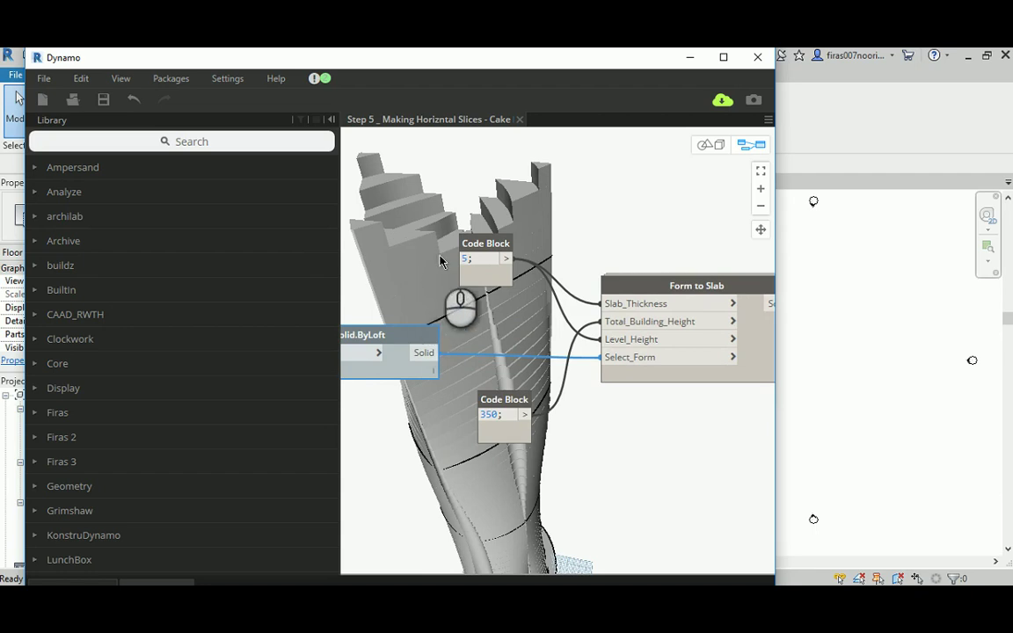
pyautogui.moveTo(685, 295)
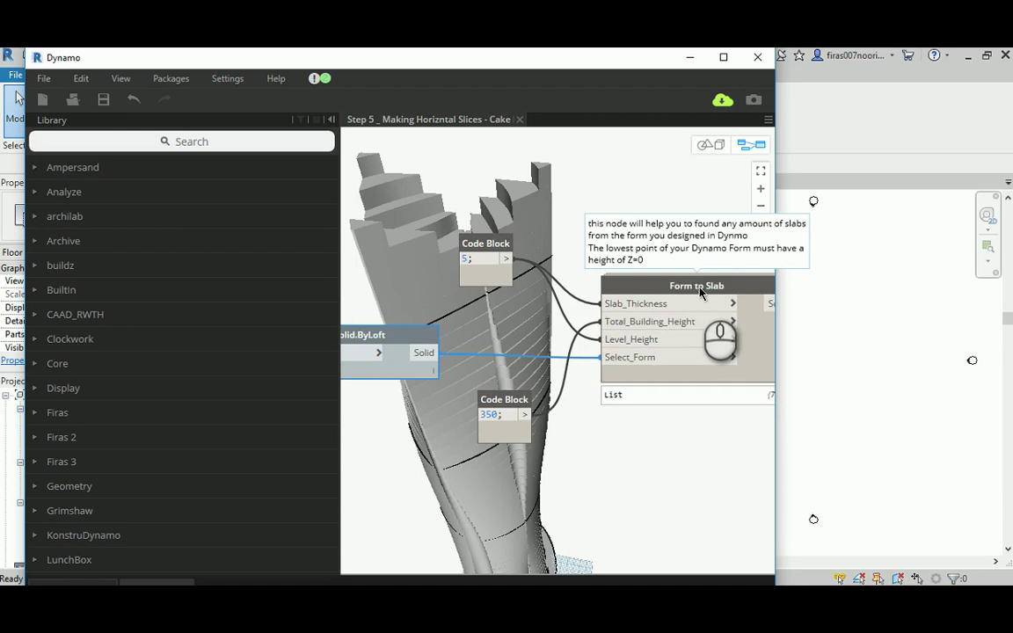
pyautogui.moveTo(569, 193); pyautogui.dragTo(557, 195, button='middle')
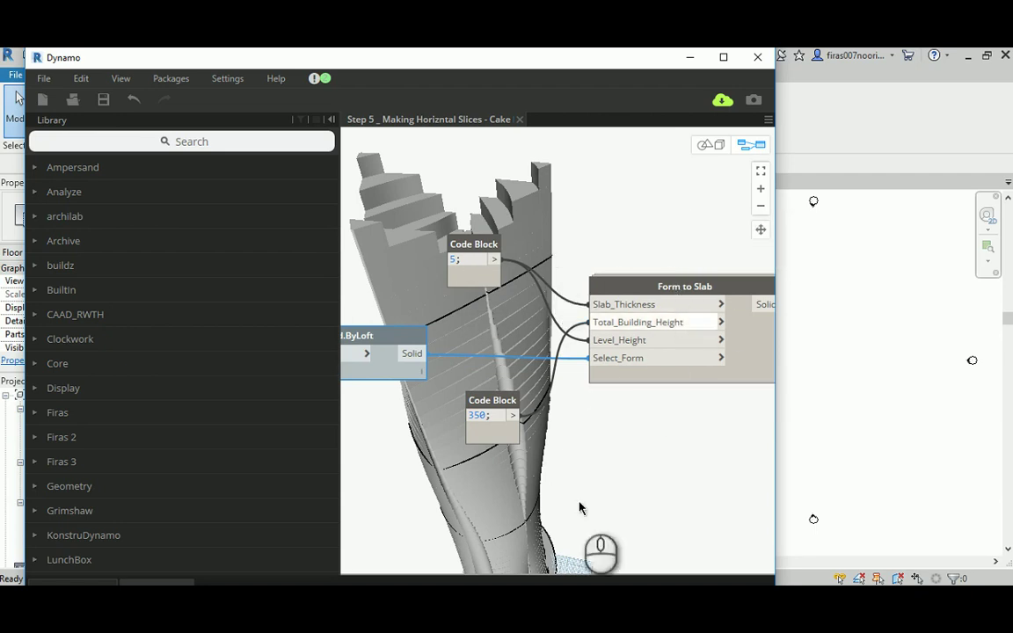
# Switch to the Dynamo window with the thin-slab graph and inspect the tower's upper floor slabs in 3D.
pyautogui.moveTo(583, 600)
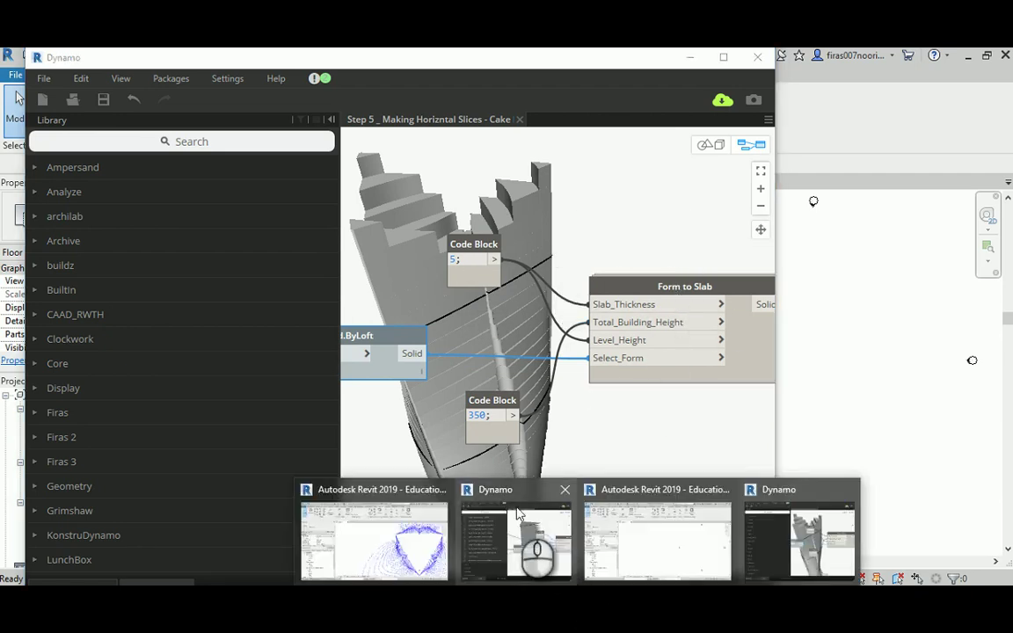
pyautogui.click(527, 540)
pyautogui.moveTo(452, 237); pyautogui.dragTo(403, 238, button='middle')
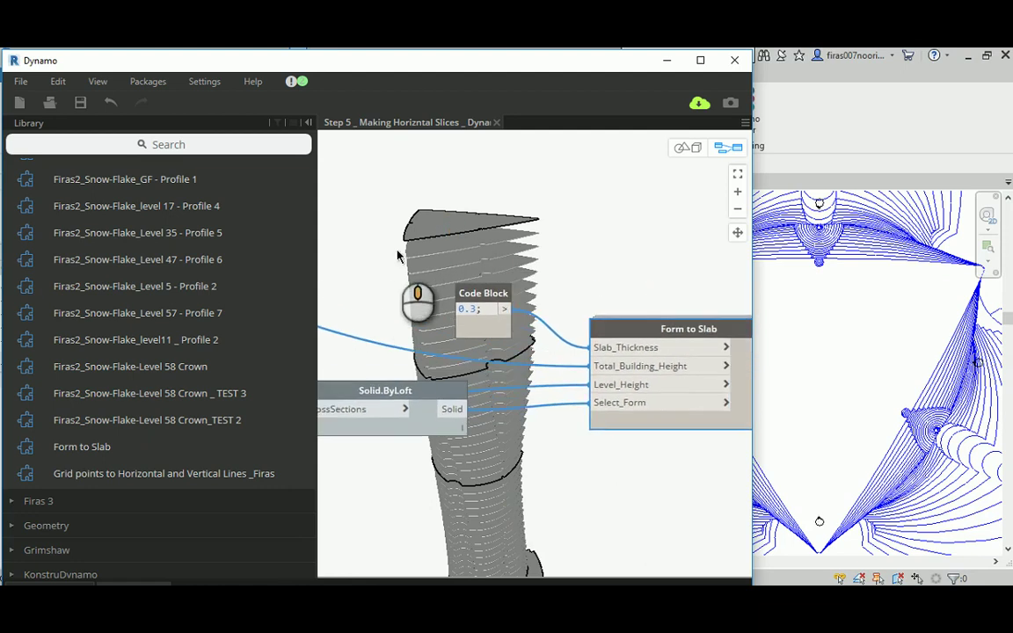
pyautogui.click(689, 148)
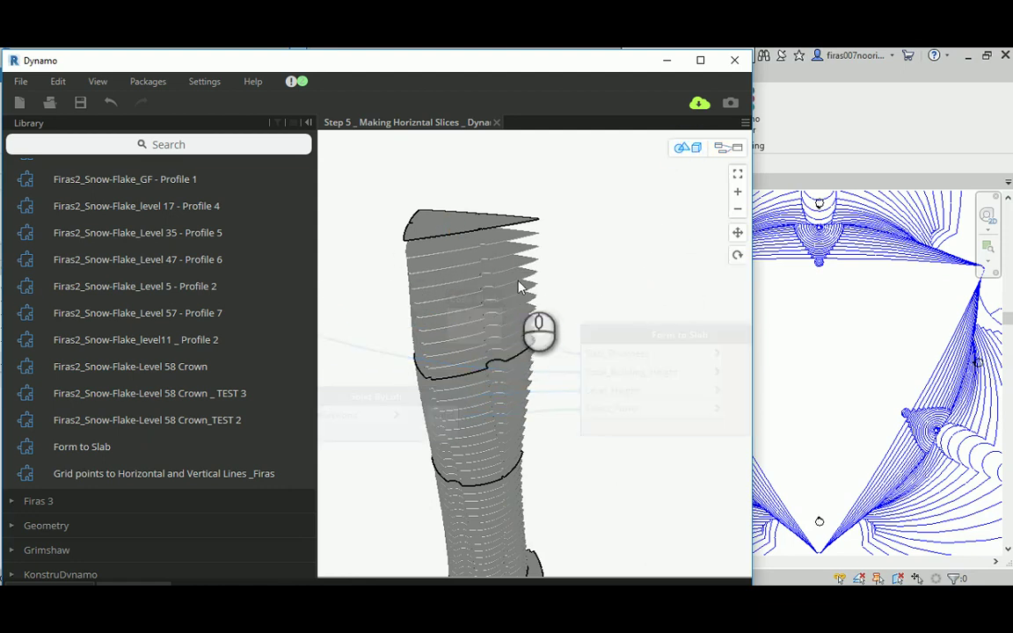
pyautogui.moveTo(517, 283); pyautogui.dragTo(492, 221, button='right')
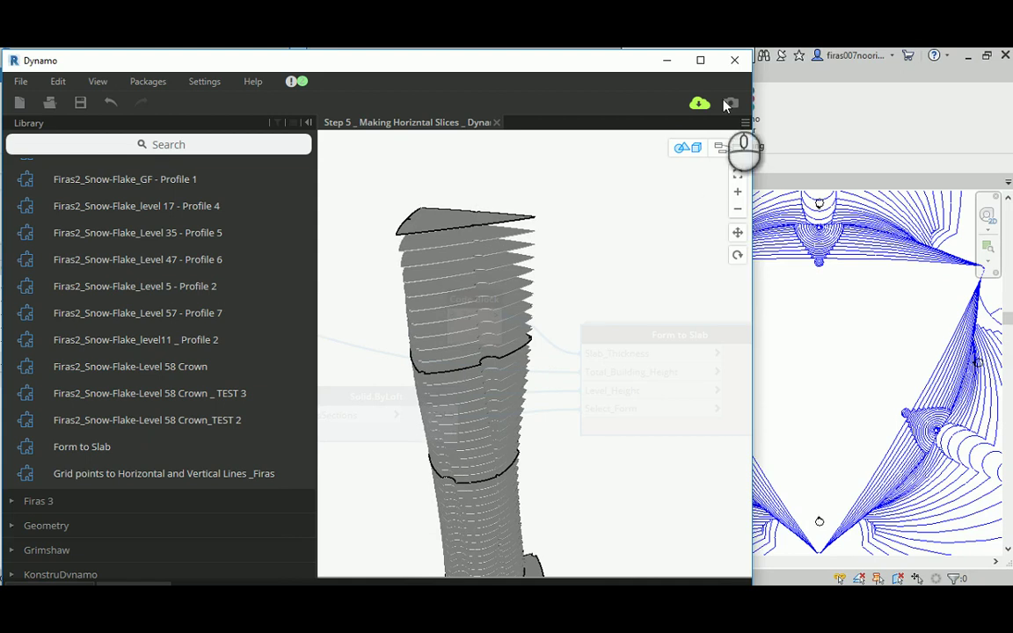
# Trace the Level_Height input of the Form to Slab node back to the Floor Height slider in the lowest profile group.
pyautogui.click(728, 148)
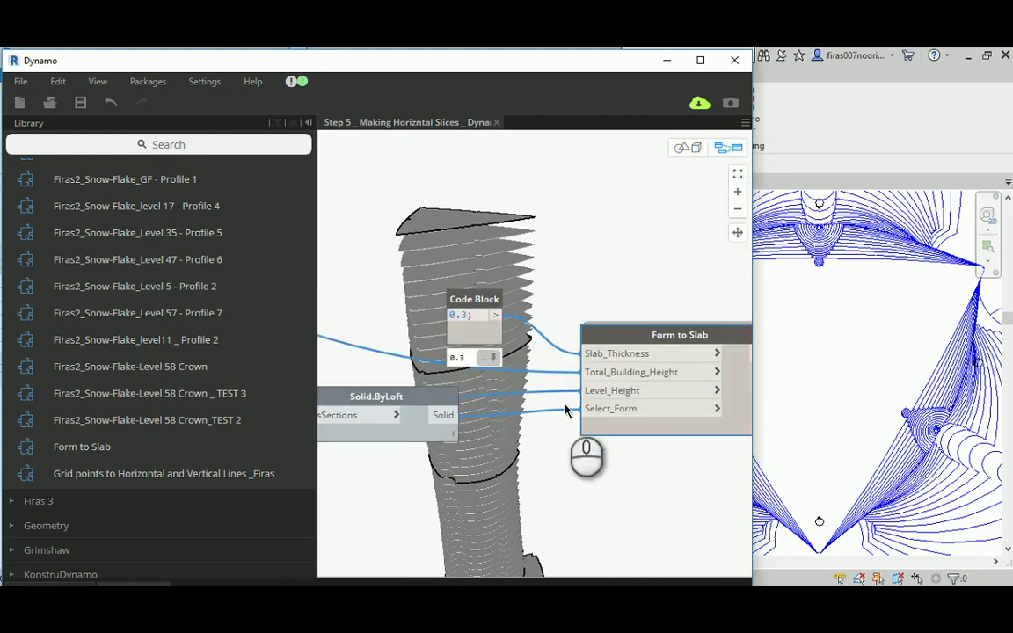
pyautogui.scroll(-5, 629, 290)
pyautogui.scroll(4, 630, 290)
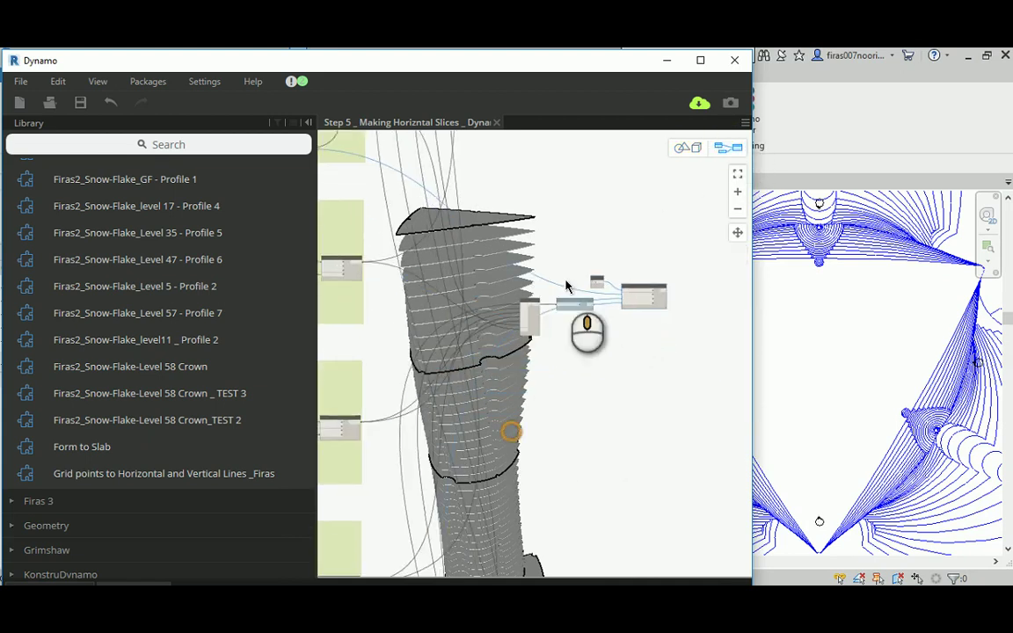
pyautogui.scroll(-2, 536, 339)
pyautogui.moveTo(605, 546); pyautogui.dragTo(606, 264, button='middle')
pyautogui.scroll(5, 545, 427)
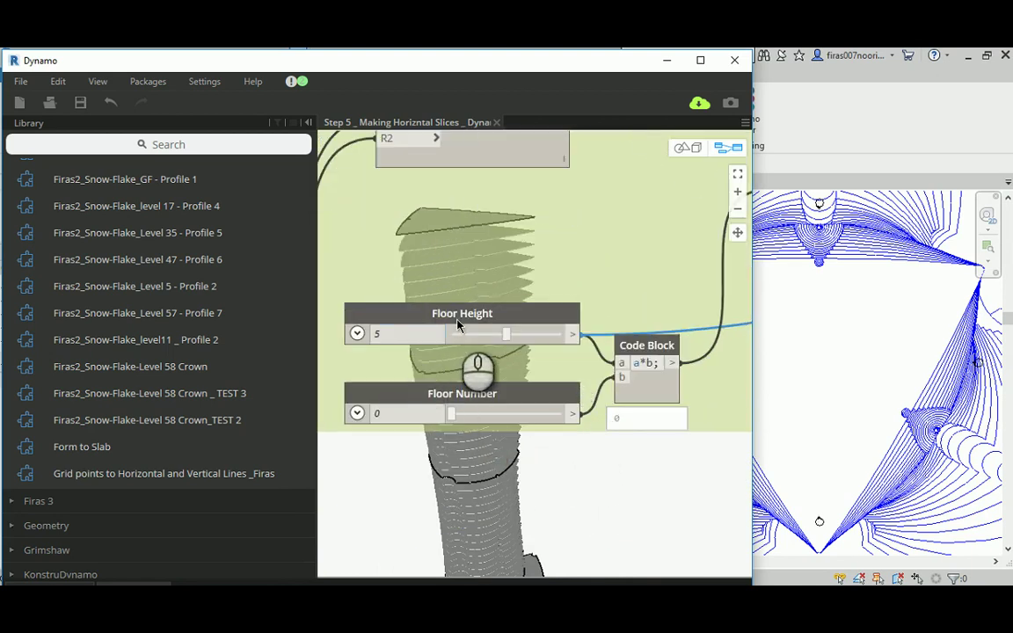
# Examine how List.Create, Solid.ByLoft and the slab thickness code block feed the Form to Slab node.
pyautogui.scroll(-5, 413, 404)
pyautogui.scroll(-3, 519, 376)
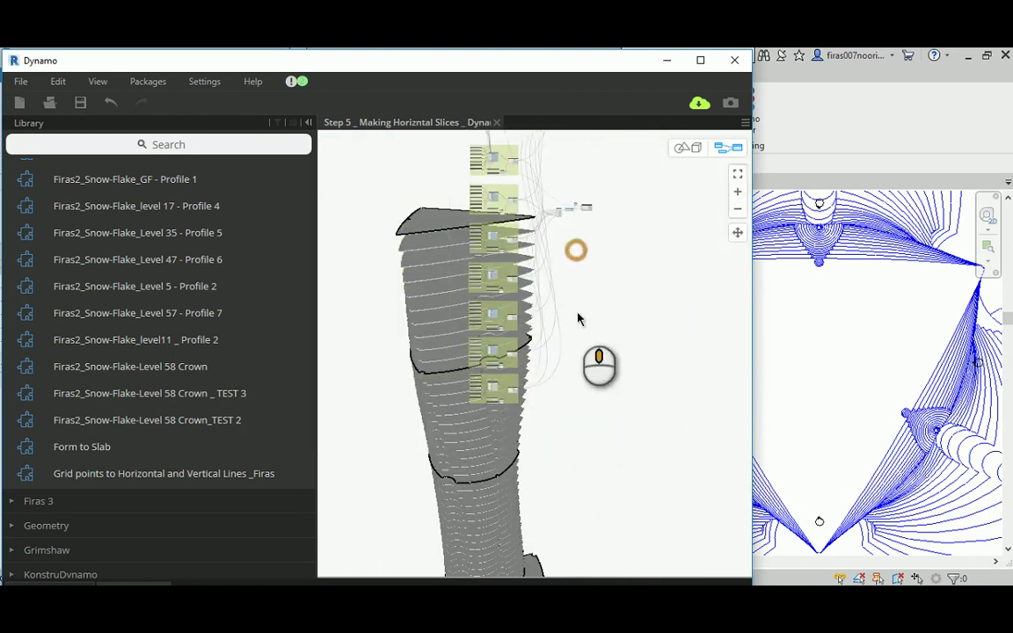
pyautogui.scroll(5, 580, 273)
pyautogui.scroll(2, 584, 263)
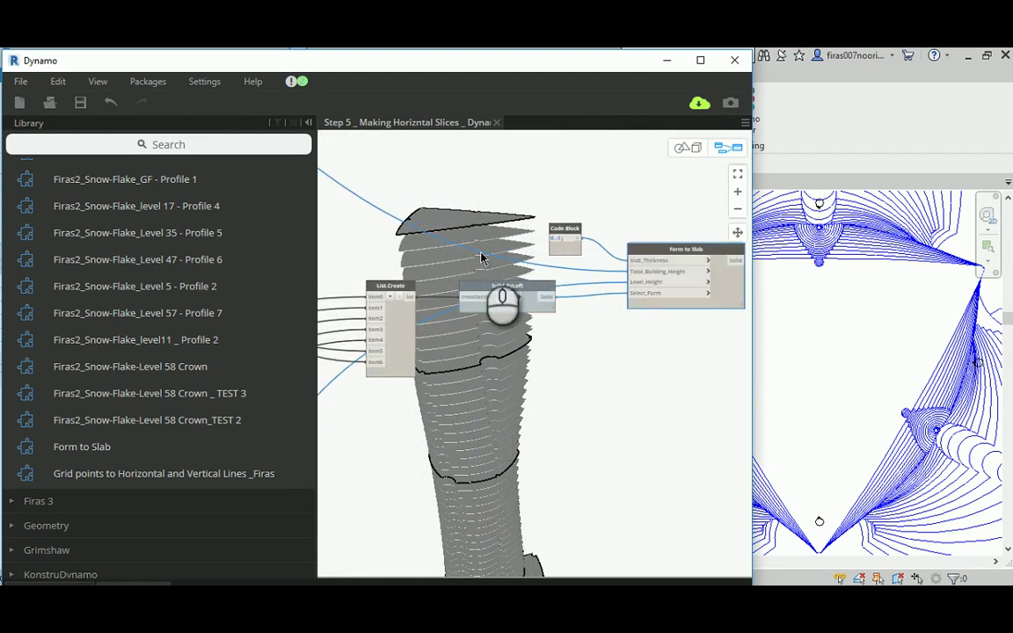
pyautogui.scroll(2, 606, 208)
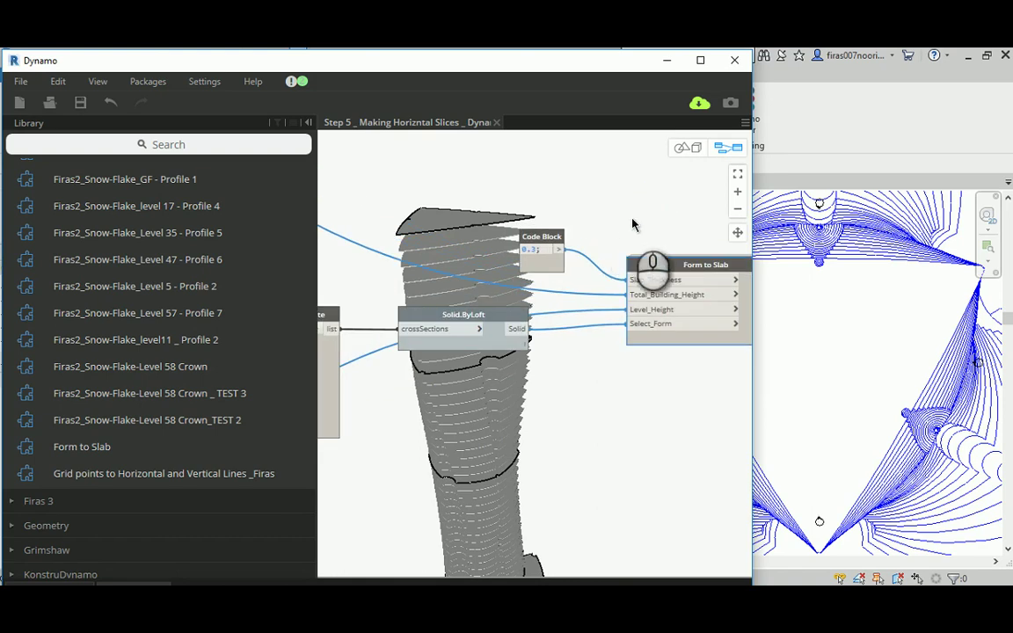
pyautogui.scroll(1, 612, 224)
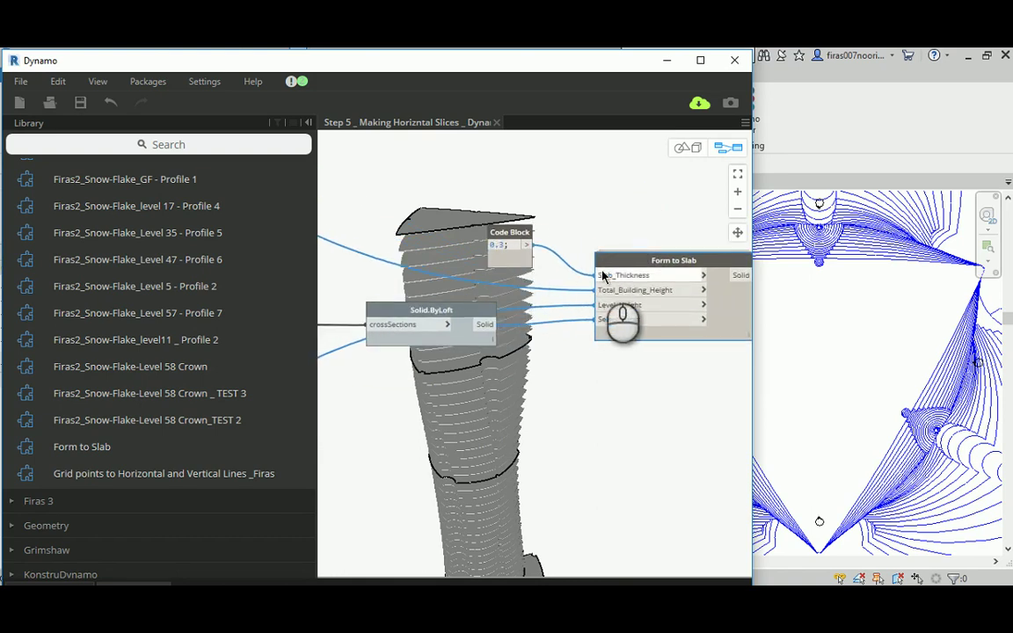
# Orbit around the upper part of the thin-slab tower to inspect the gaps between the floor slabs.
pyautogui.click(686, 148)
pyautogui.moveTo(443, 256); pyautogui.dragTo(531, 216, button='right')
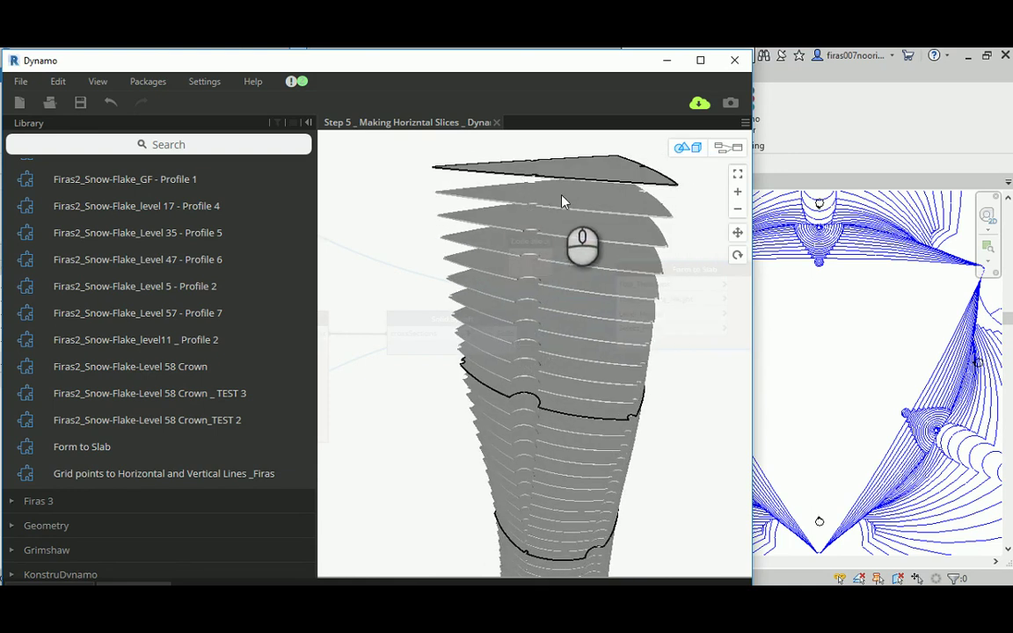
pyautogui.moveTo(586, 189); pyautogui.dragTo(538, 199, button='right')
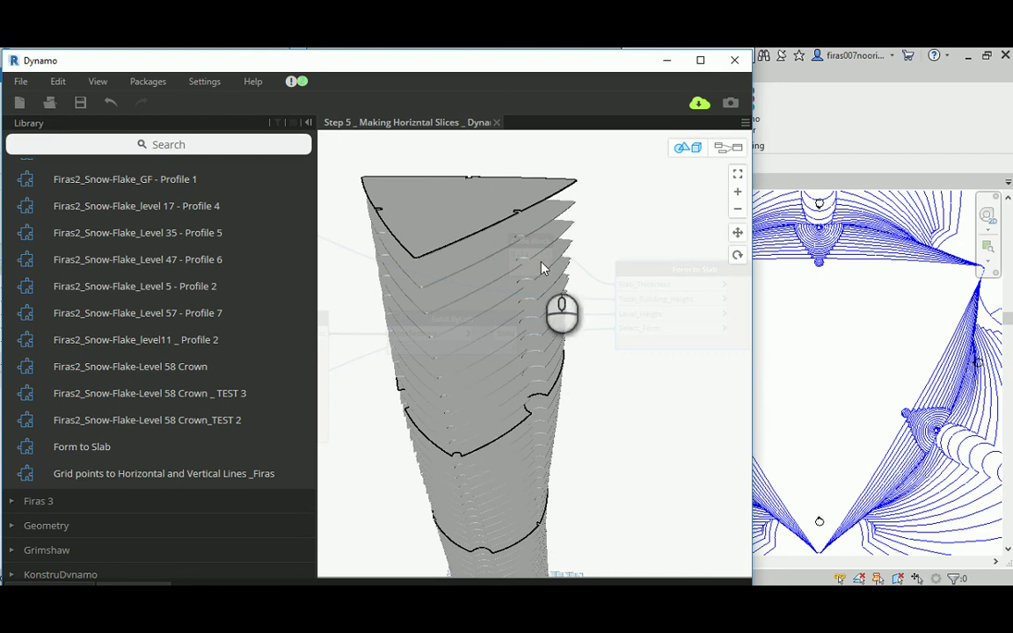
pyautogui.moveTo(492, 290)
pyautogui.mouseDown(button='right')
pyautogui.moveTo(479, 268)
pyautogui.moveTo(520, 269)
pyautogui.moveTo(487, 289)
pyautogui.mouseUp(button='right')
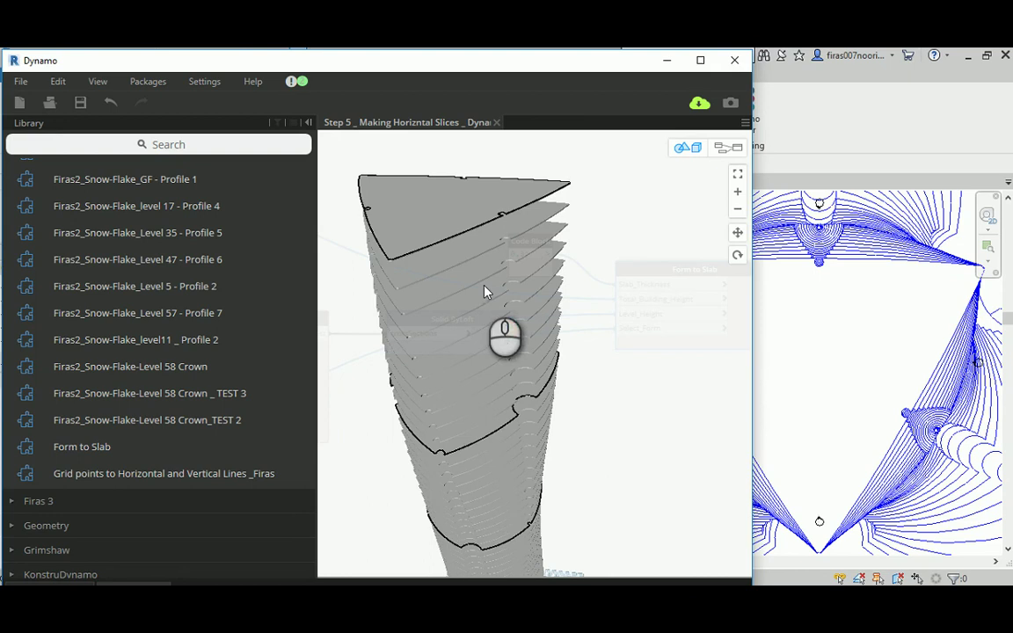
# Examine the 0.3 code block wired to the Slab_Thickness input of the Form to Slab node.
pyautogui.click(721, 147)
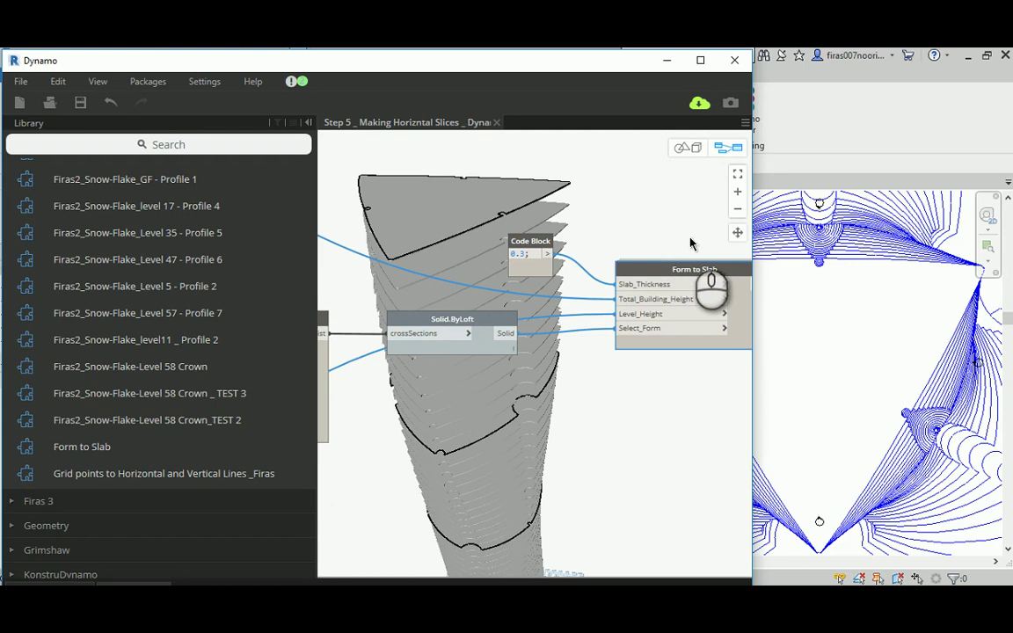
pyautogui.moveTo(692, 242); pyautogui.dragTo(572, 270, button='middle')
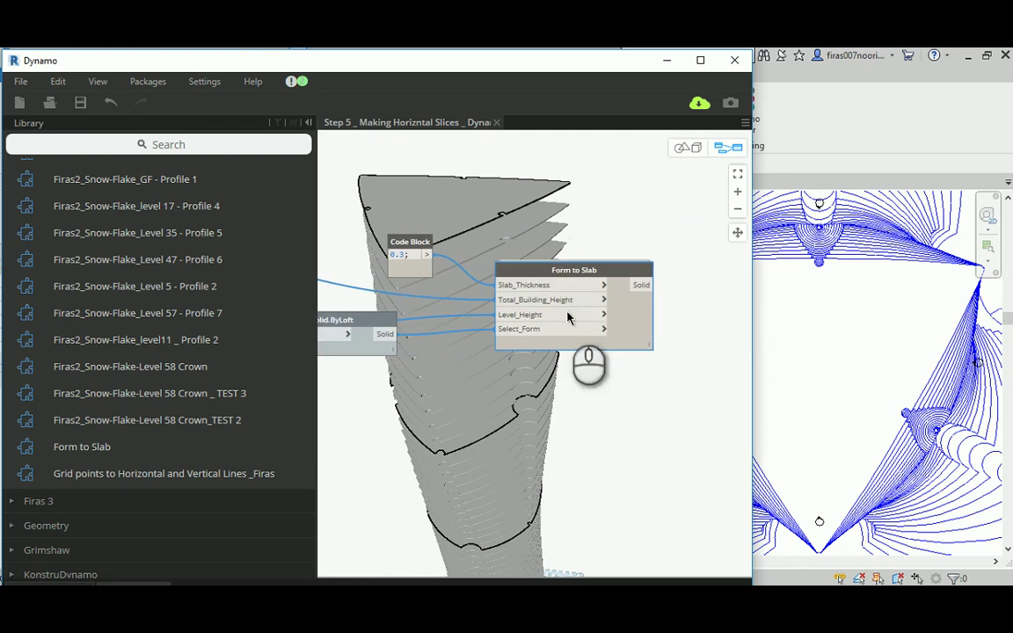
pyautogui.moveTo(548, 232); pyautogui.dragTo(592, 230, button='middle')
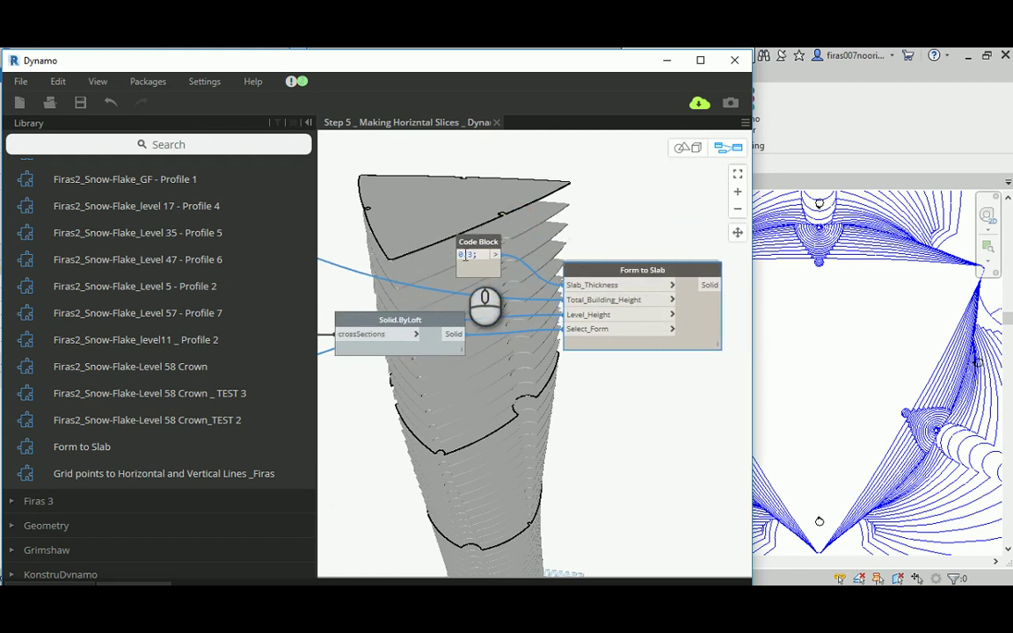
pyautogui.moveTo(471, 256); pyautogui.dragTo(456, 254)
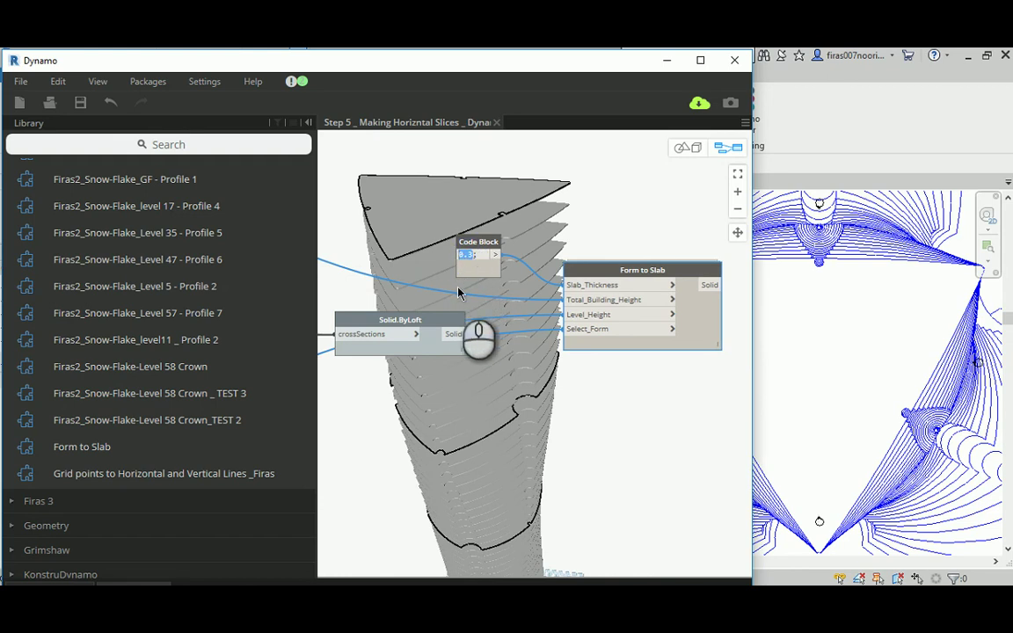
pyautogui.click(609, 211)
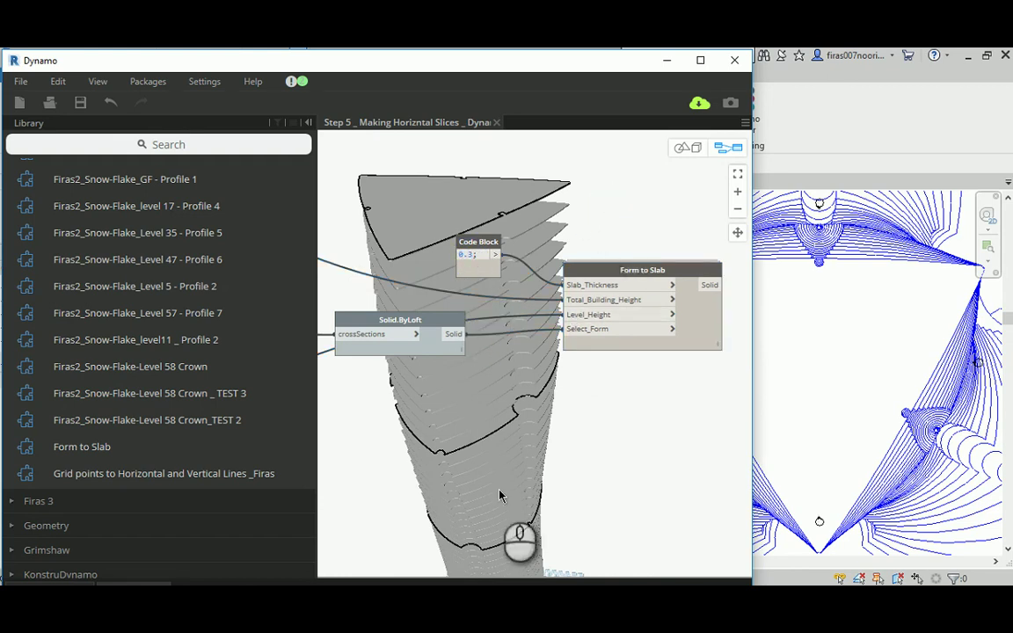
# Switch to the Dynamo window with the Cake graph and inspect the crown's thick slices in 3D for comparison.
pyautogui.click(577, 604)
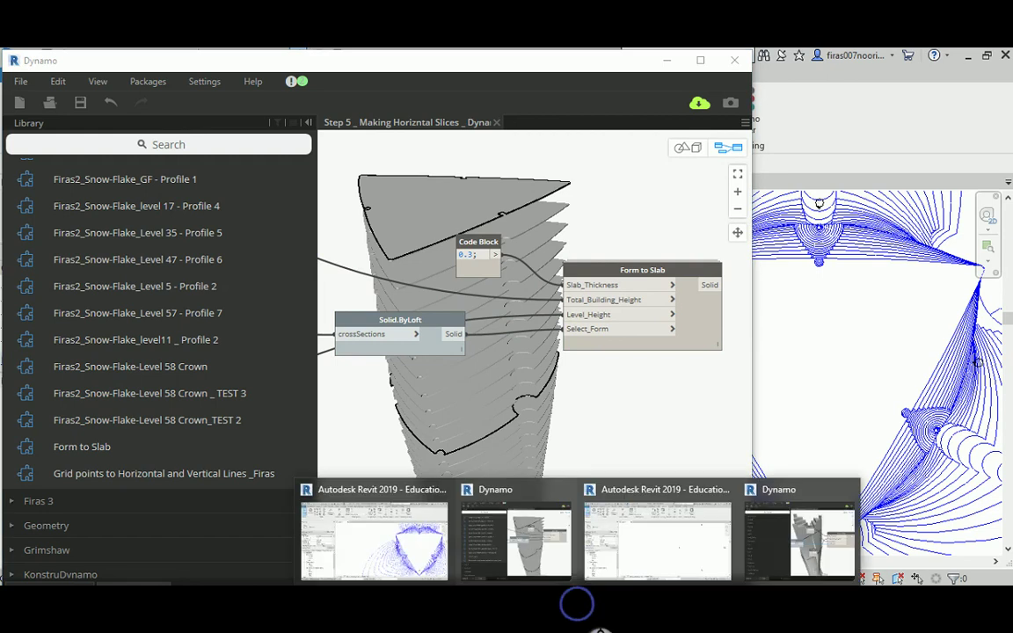
pyautogui.click(782, 519)
pyautogui.moveTo(532, 204); pyautogui.dragTo(703, 169, button='middle')
pyautogui.click(710, 144)
pyautogui.moveTo(593, 233); pyautogui.dragTo(533, 253)
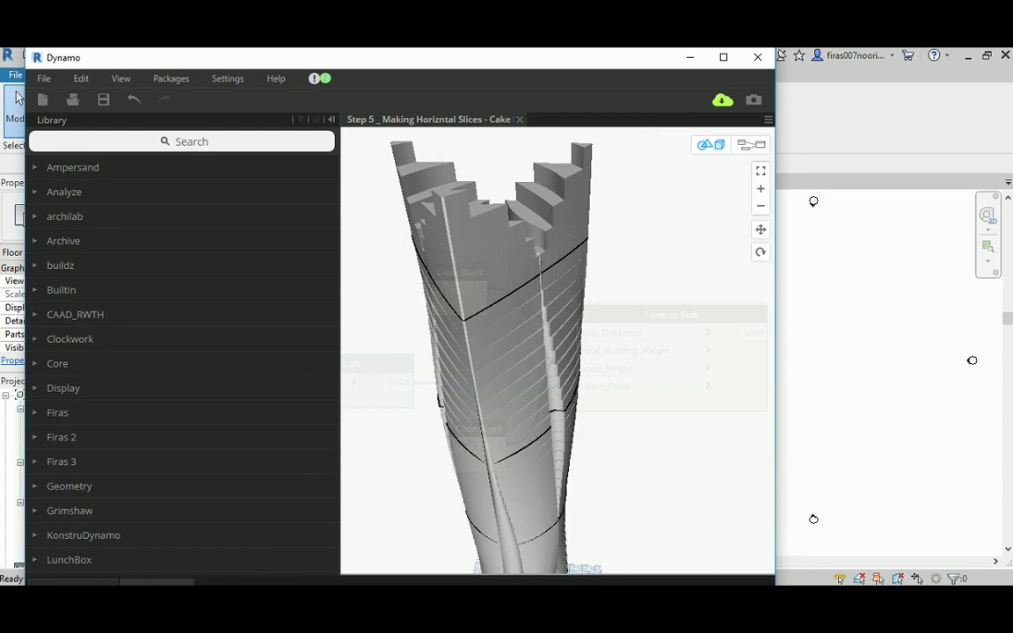
# Switch back to the Dynamo window with the thin-slab graph and inspect the separated upper slabs in 3D.
pyautogui.moveTo(567, 607)
pyautogui.click(525, 505)
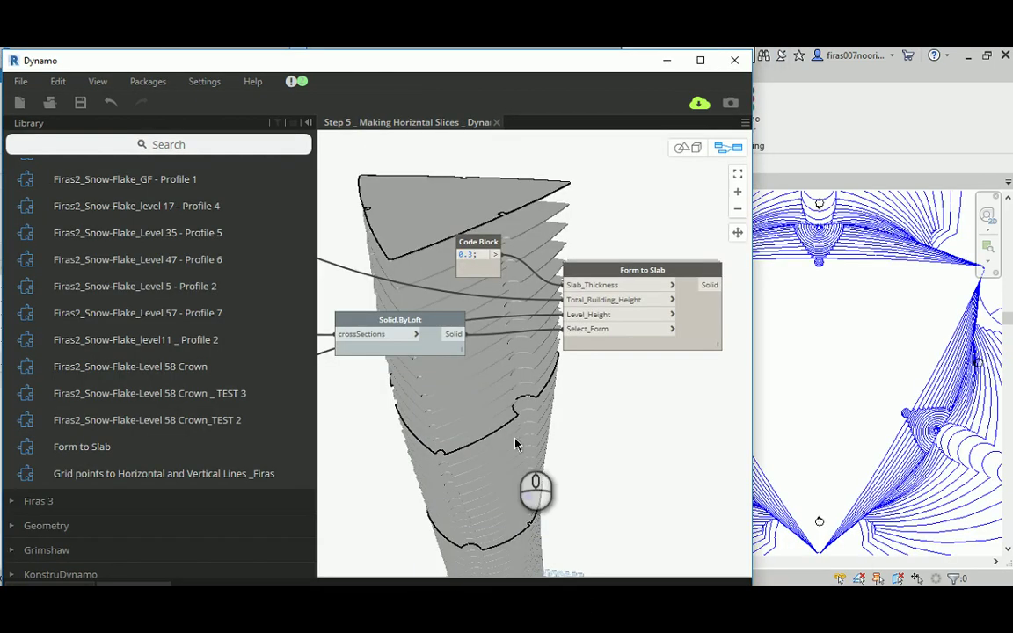
pyautogui.click(687, 147)
pyautogui.moveTo(538, 413)
pyautogui.mouseDown()
pyautogui.moveTo(541, 399)
pyautogui.moveTo(577, 395)
pyautogui.moveTo(545, 420)
pyautogui.mouseUp()
pyautogui.scroll(2, 498, 250)
pyautogui.moveTo(510, 202); pyautogui.dragTo(531, 220, button='middle')
# Examine the Form to Slab node's inputs and description up close in the thin-slab graph.
pyautogui.click(728, 147)
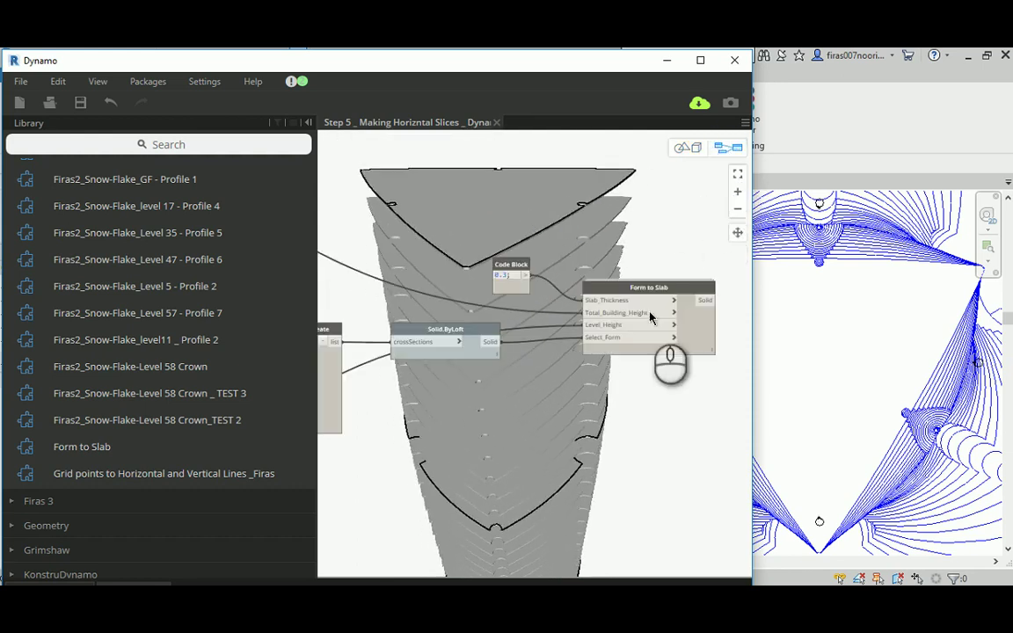
pyautogui.scroll(4, 506, 243)
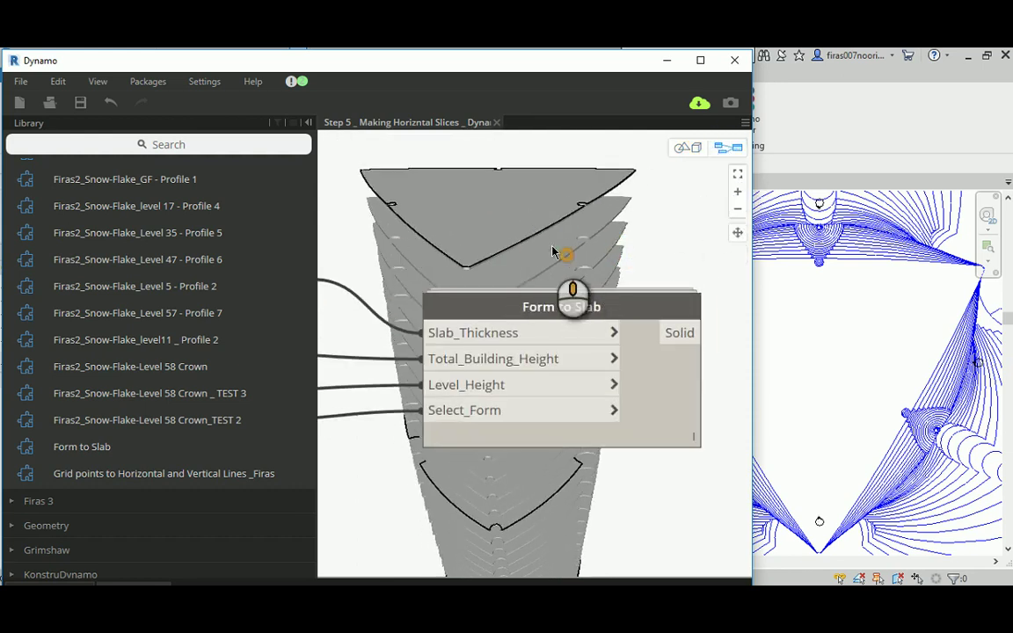
pyautogui.moveTo(558, 253); pyautogui.dragTo(537, 244, button='middle')
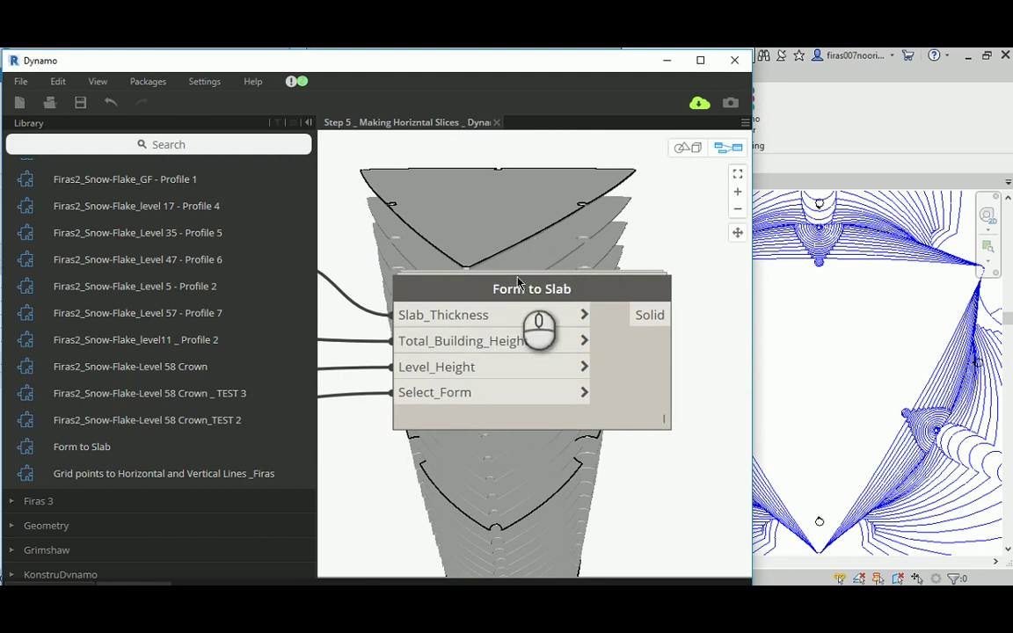
pyautogui.moveTo(519, 290)
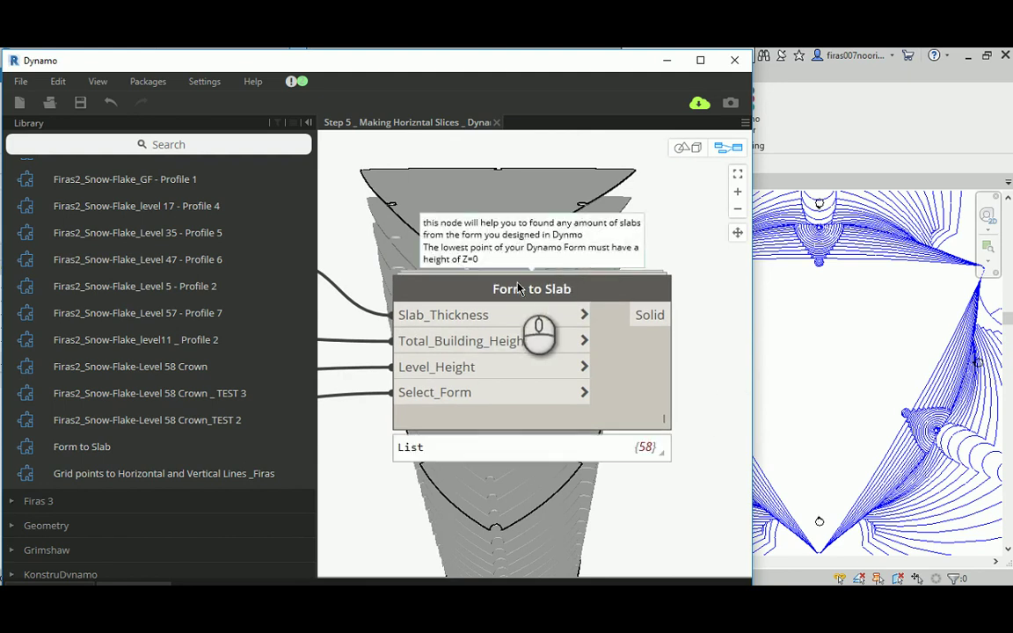